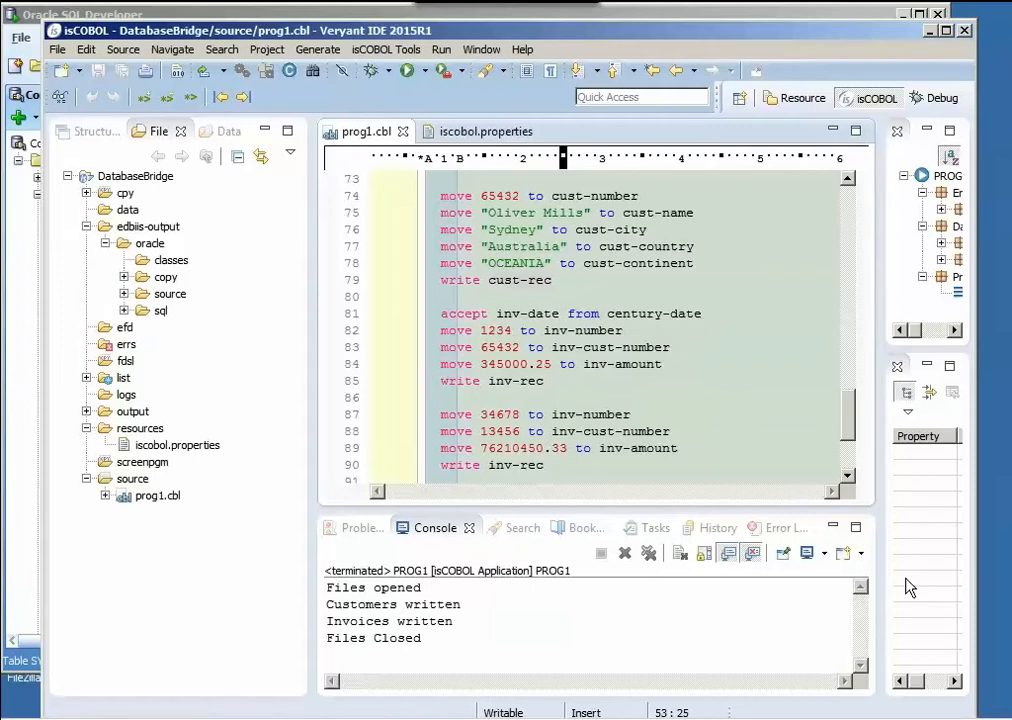
- Examine the file-control entries and the record layouts of custfil and invfil in prog1.cbl
left_click(706, 313)
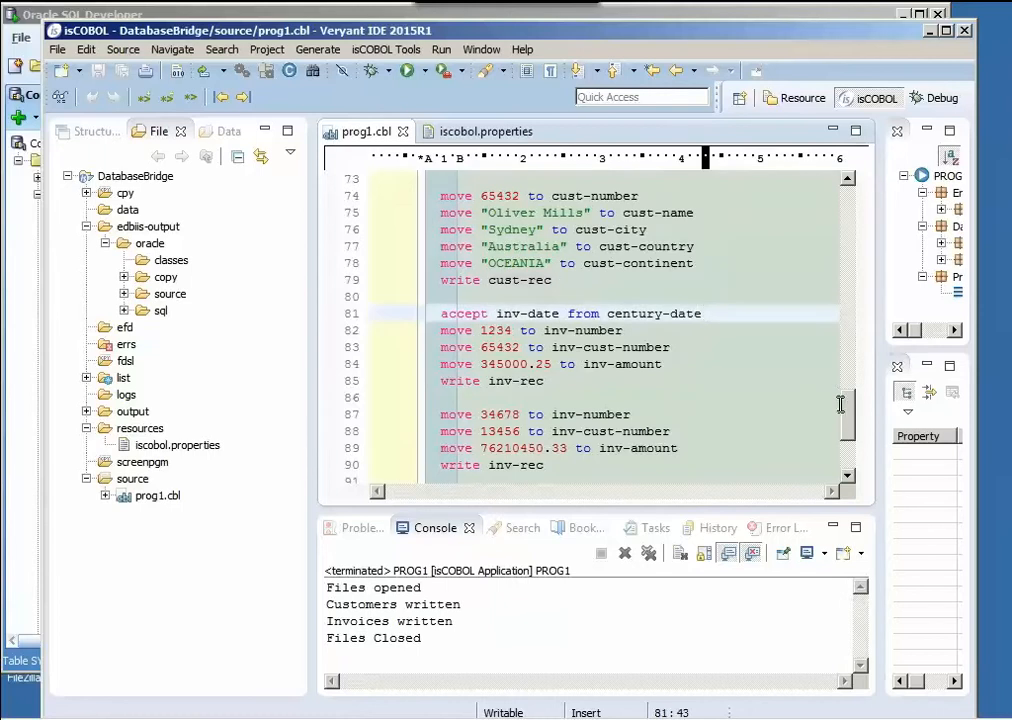
left_click_drag(850, 425, 845, 205)
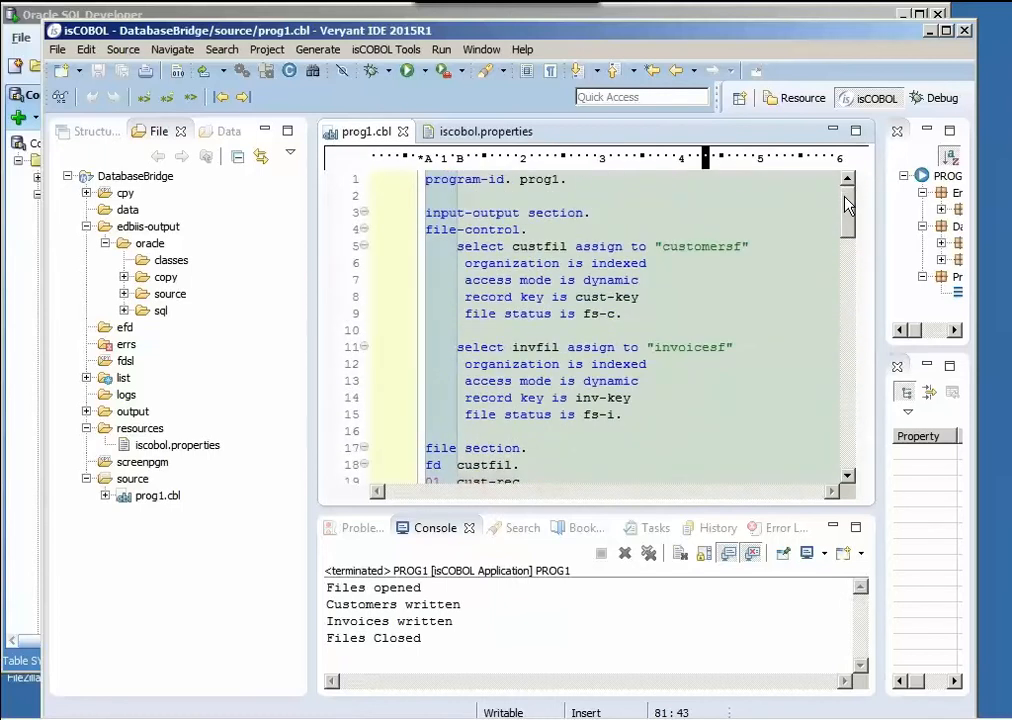
left_click(497, 248)
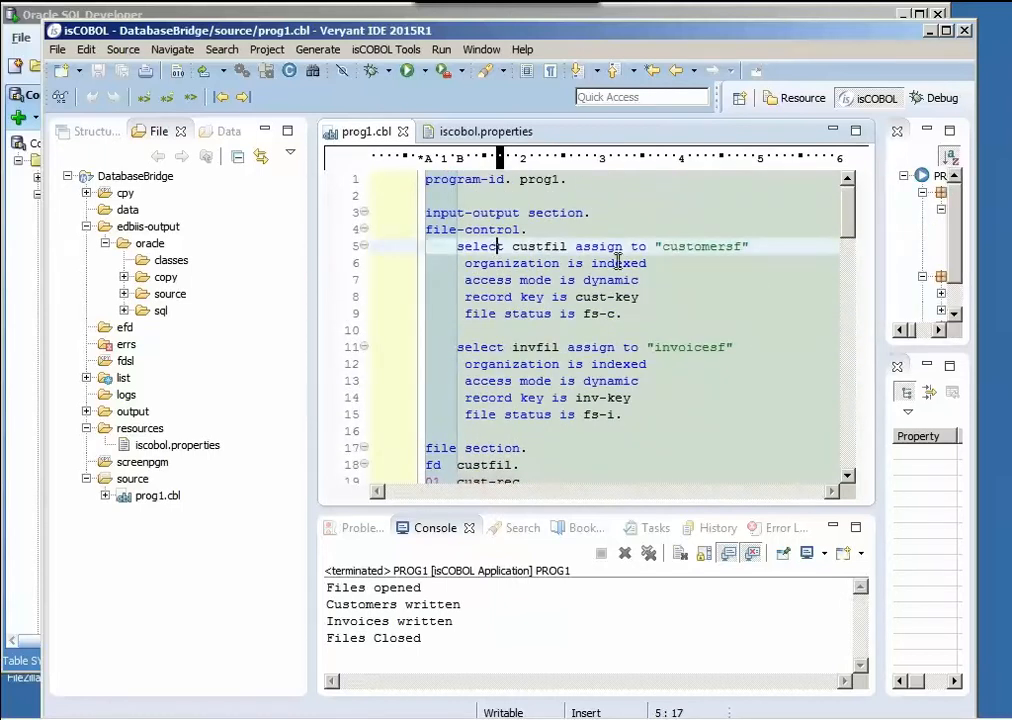
left_click(502, 348)
scroll(632, 364, "down", 2)
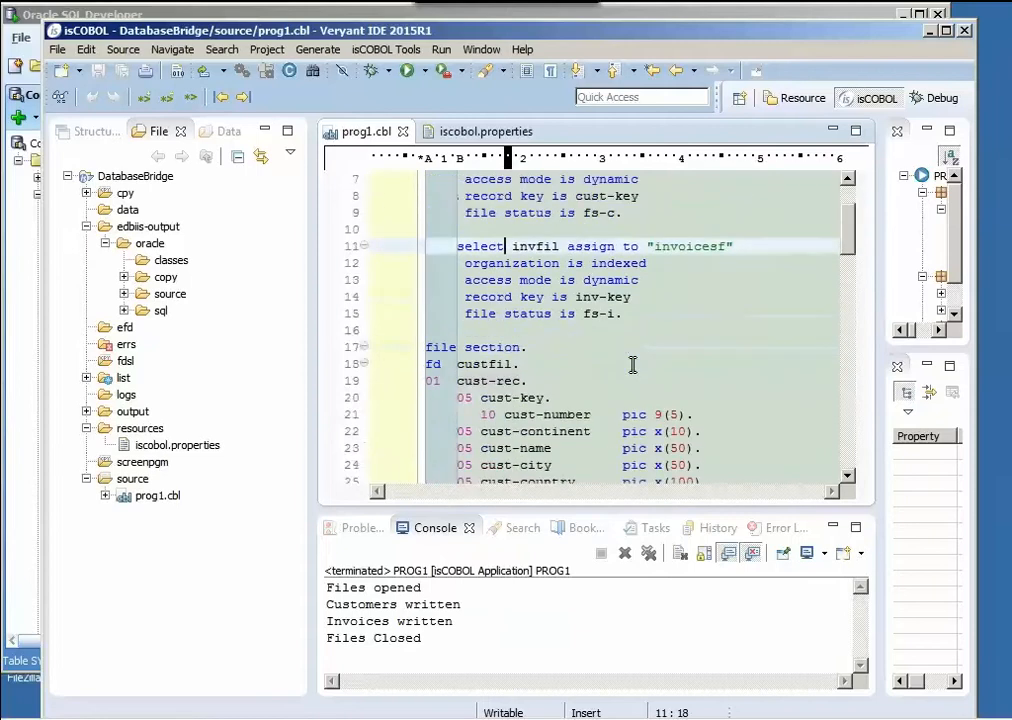
scroll(714, 348, "down", 2)
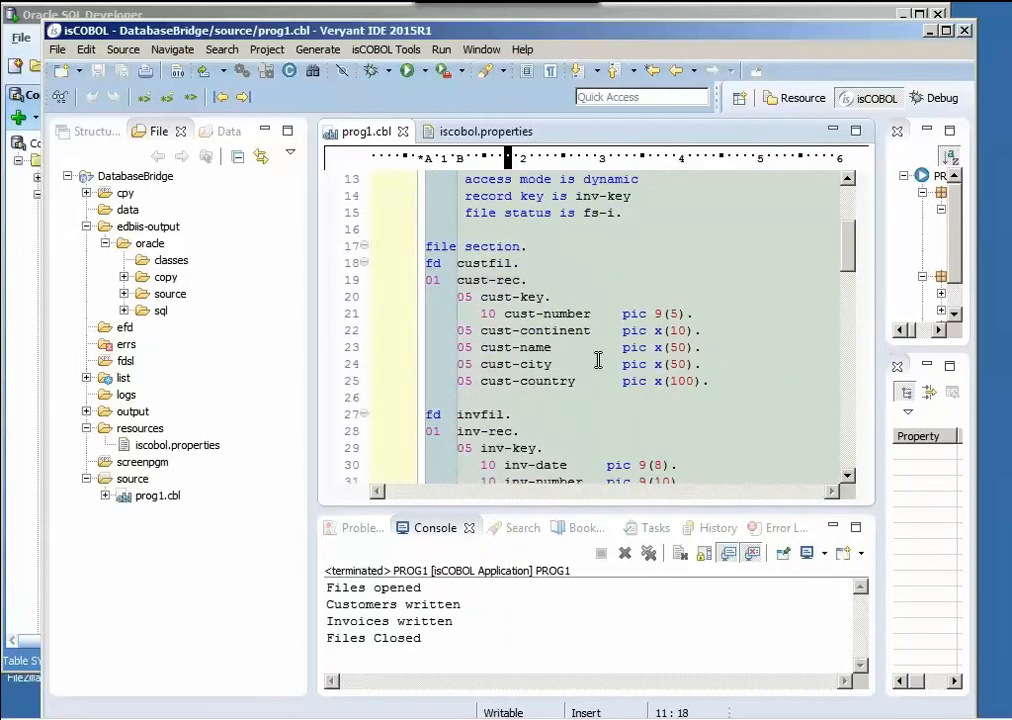
left_click(594, 364)
scroll(698, 354, "down", 3)
left_click(592, 345)
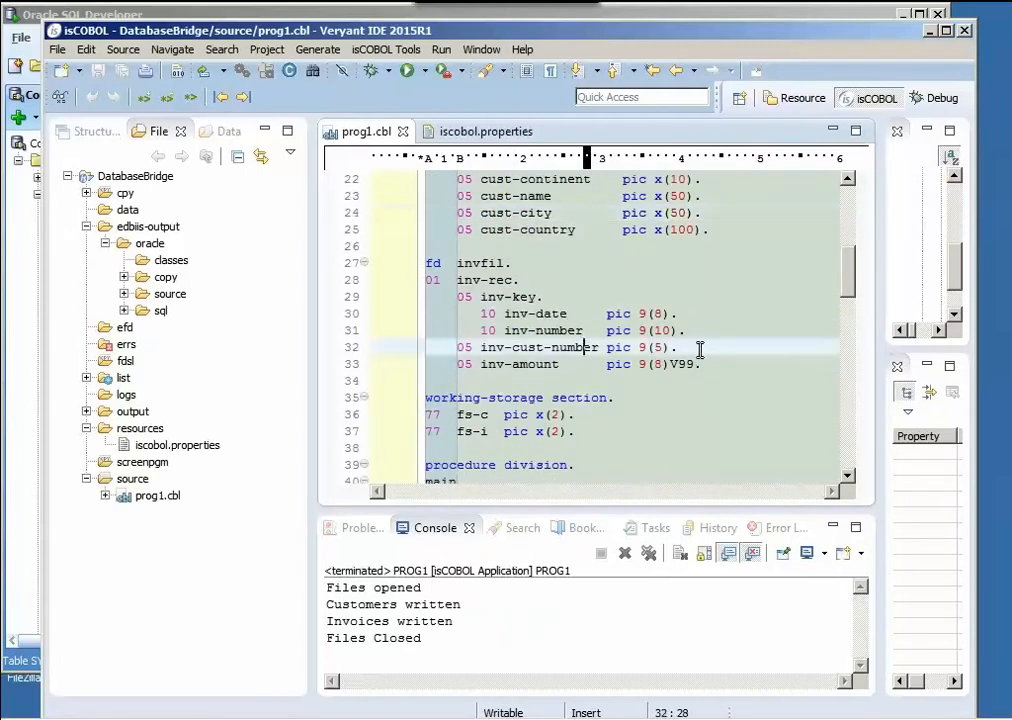
scroll(700, 345, "down", 1)
scroll(700, 348, "down", 3)
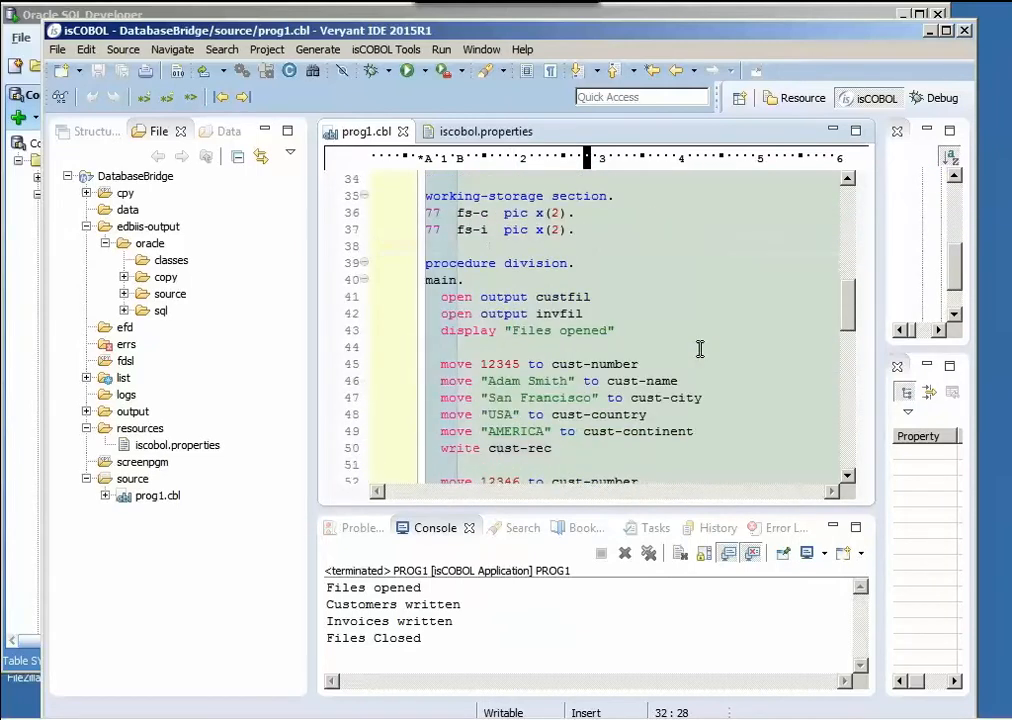
- Read the procedure division of prog1.cbl, from opening both files to writing the customer and invoice records
left_click(526, 298)
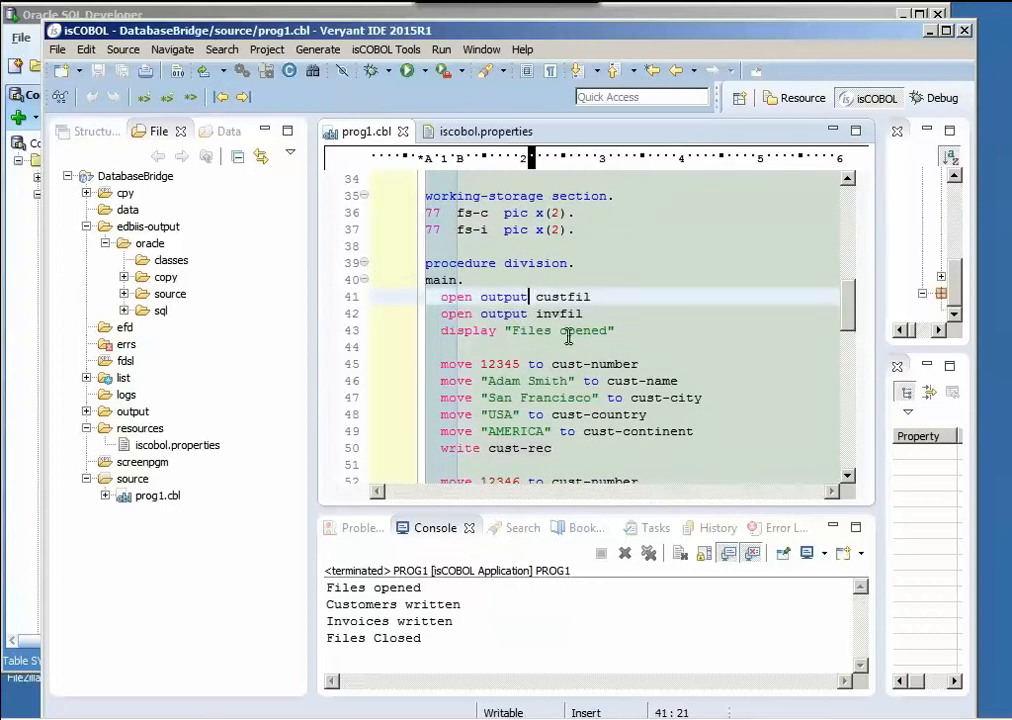
left_click(524, 382)
scroll(653, 355, "down", 2)
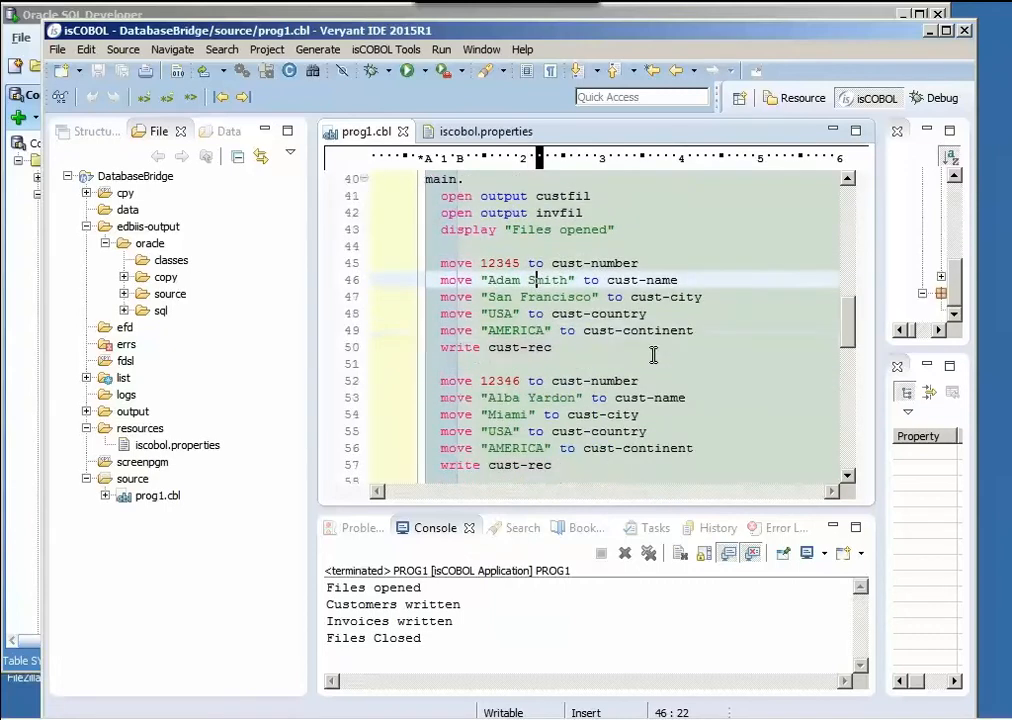
left_click(497, 398)
scroll(620, 378, "down", 3)
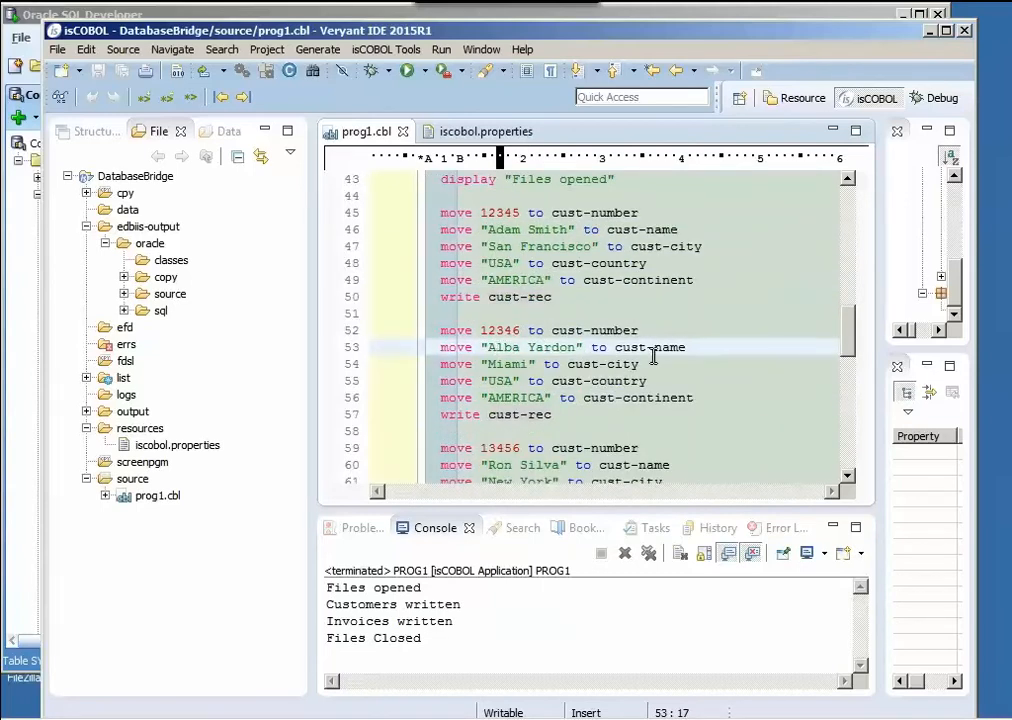
scroll(635, 358, "down", 5)
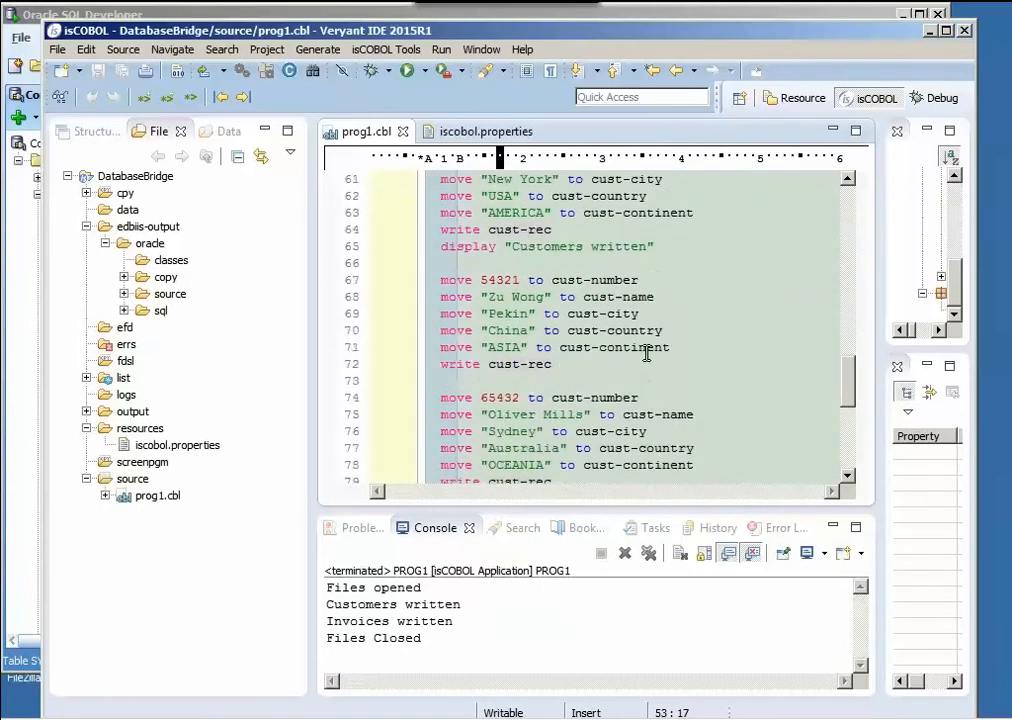
scroll(646, 352, "down", 3)
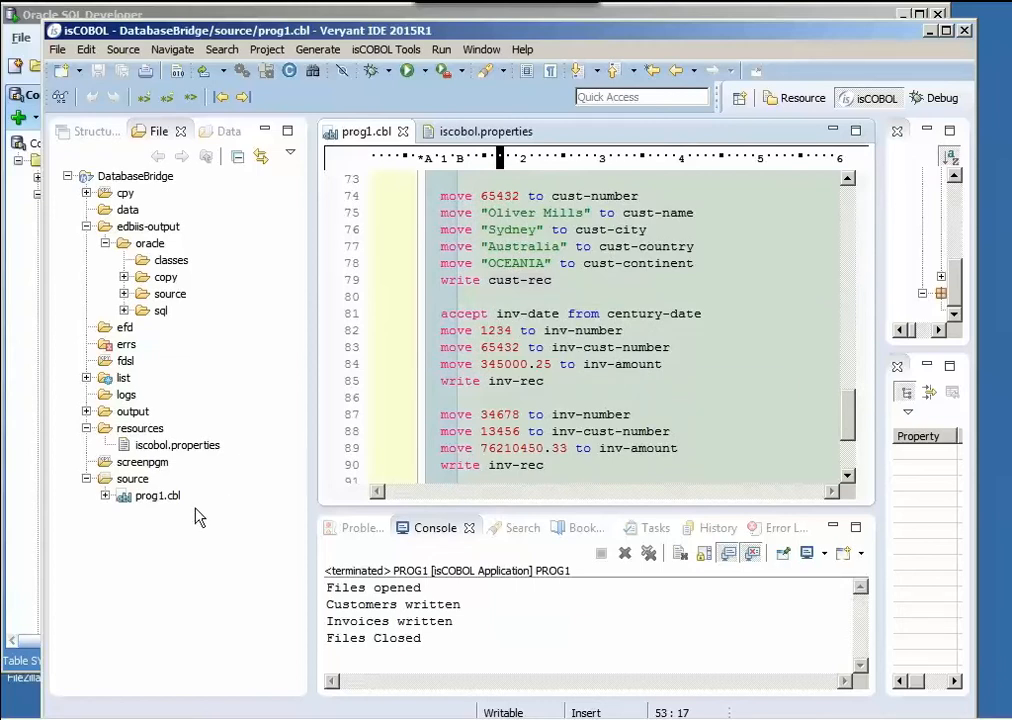
- Run prog1.cbl as an isCOBOL application
right_click(158, 498)
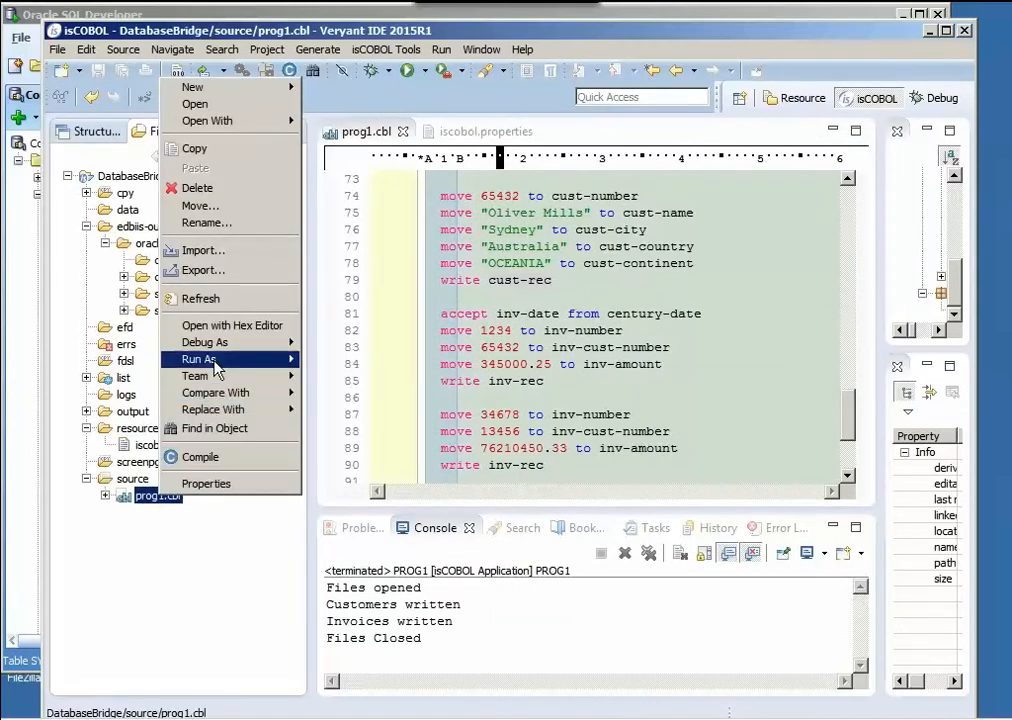
mouse_move(305, 368)
left_click(360, 361)
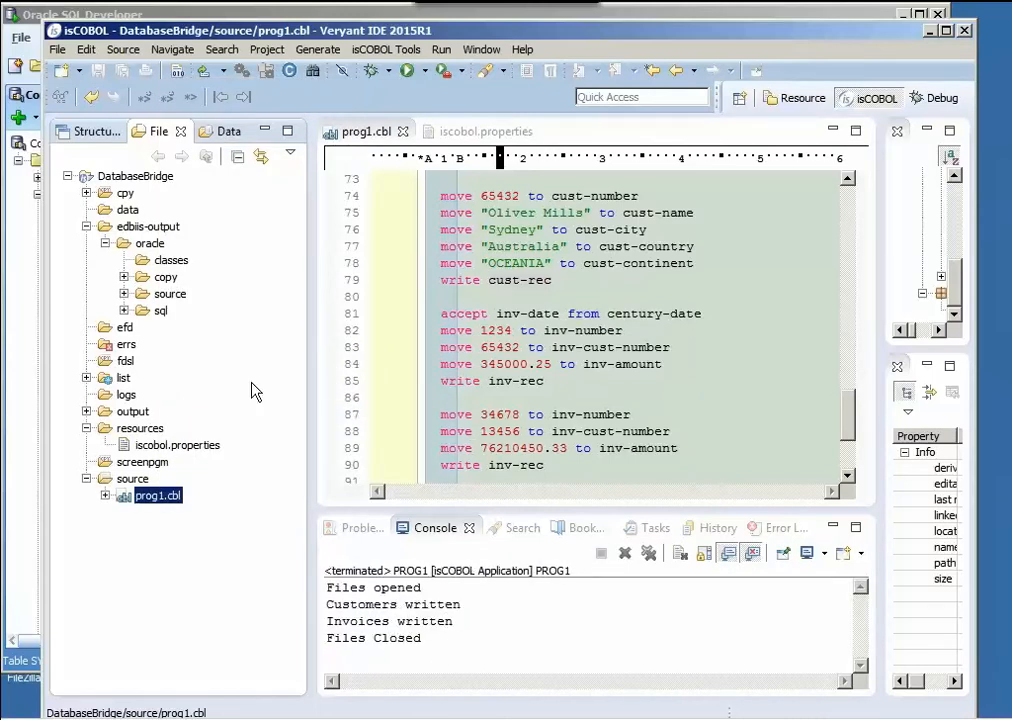
- Refresh the project's data folder and check the data files inside it
left_click(128, 212)
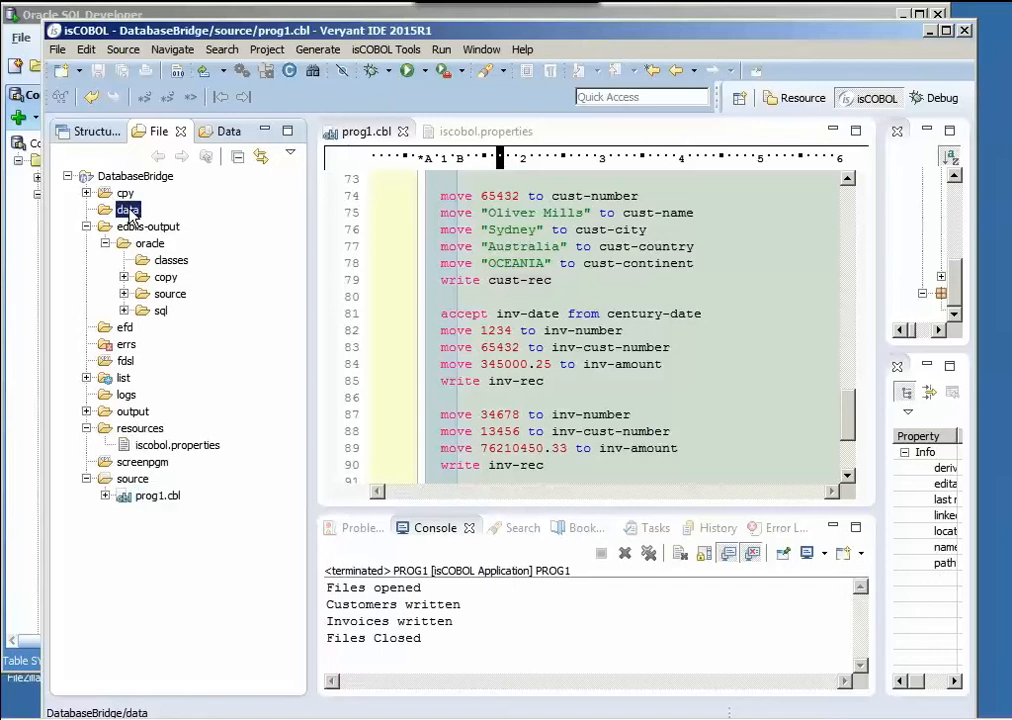
right_click(128, 213)
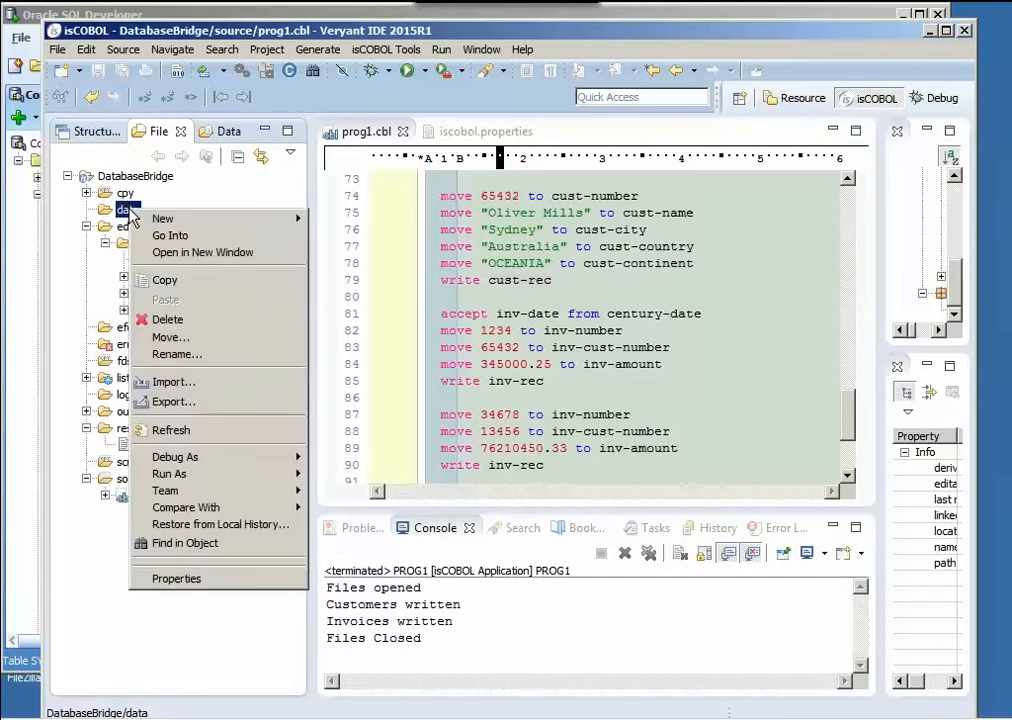
left_click(185, 432)
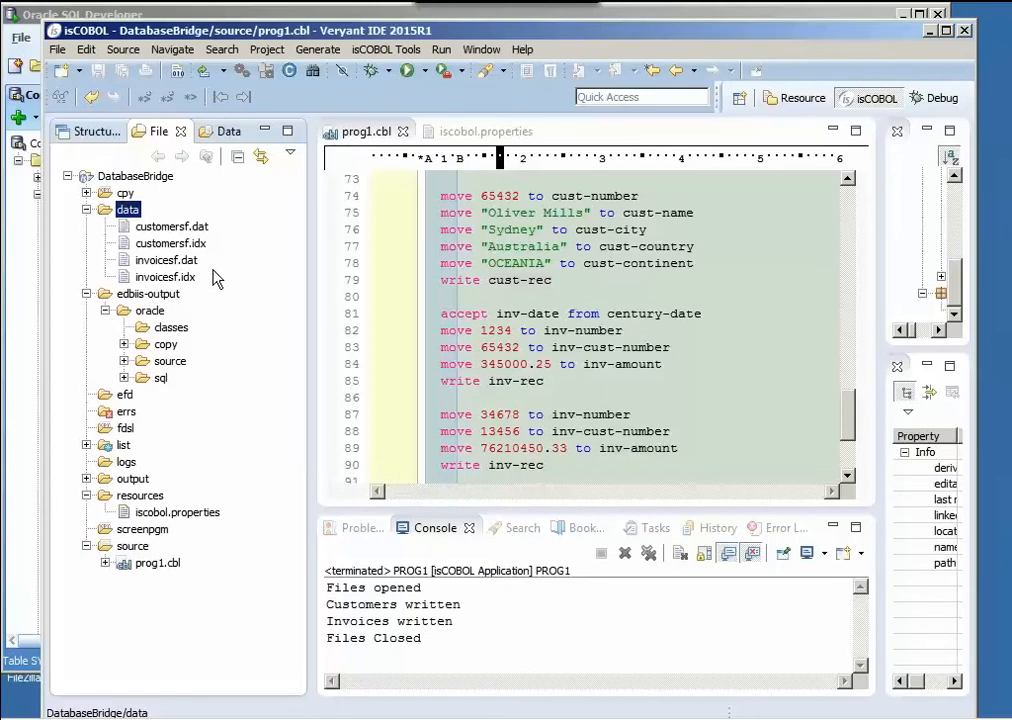
left_click(86, 209)
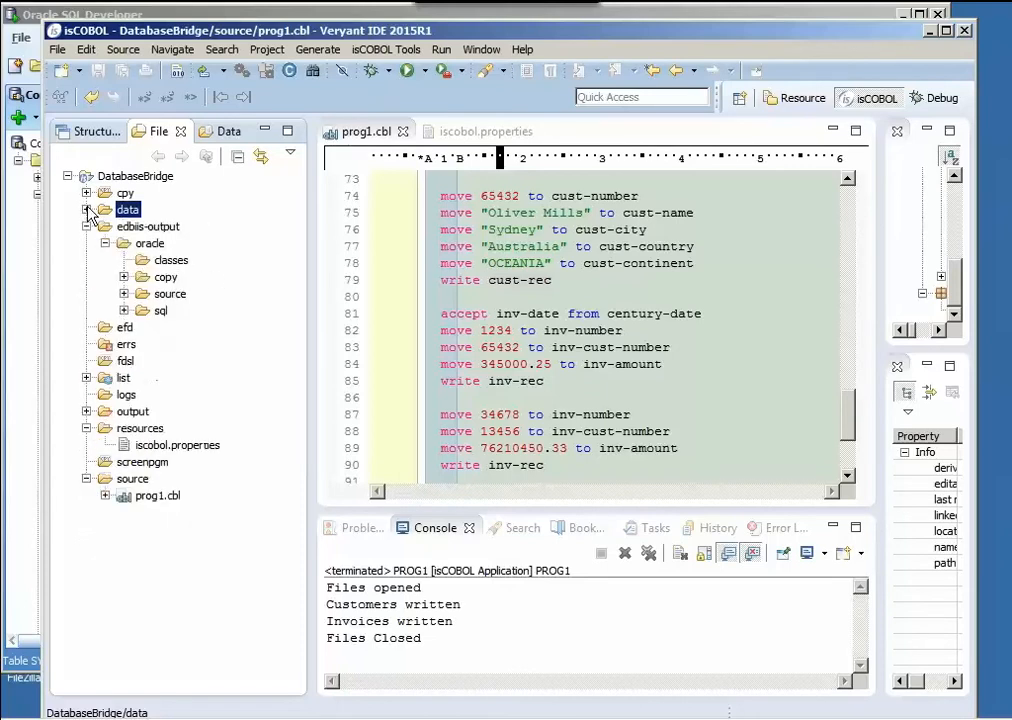
- Check the -efd and -efo= compiler options in the DatabaseBridge project's compile settings and accept them
left_click(155, 497)
left_click(267, 49)
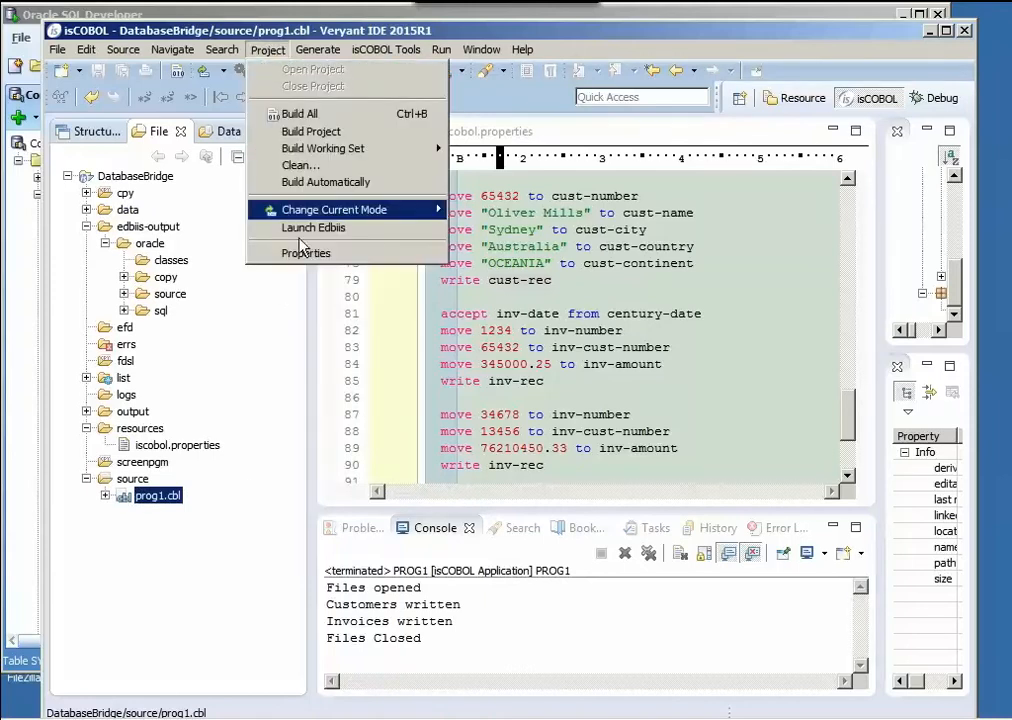
left_click(303, 255)
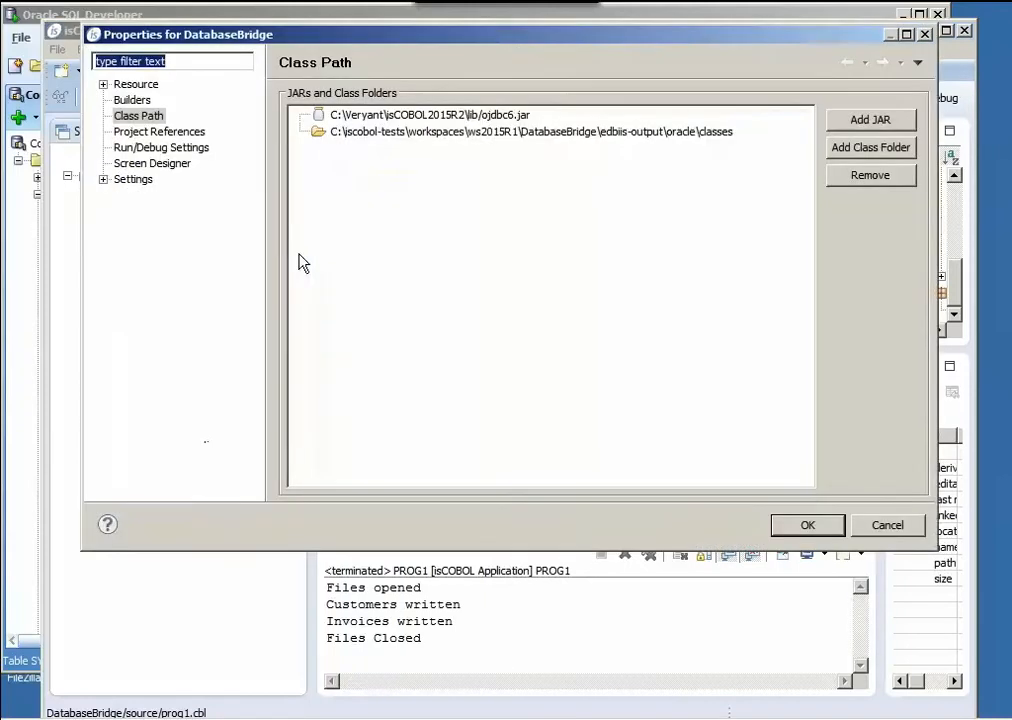
left_click(103, 180)
left_click(172, 195)
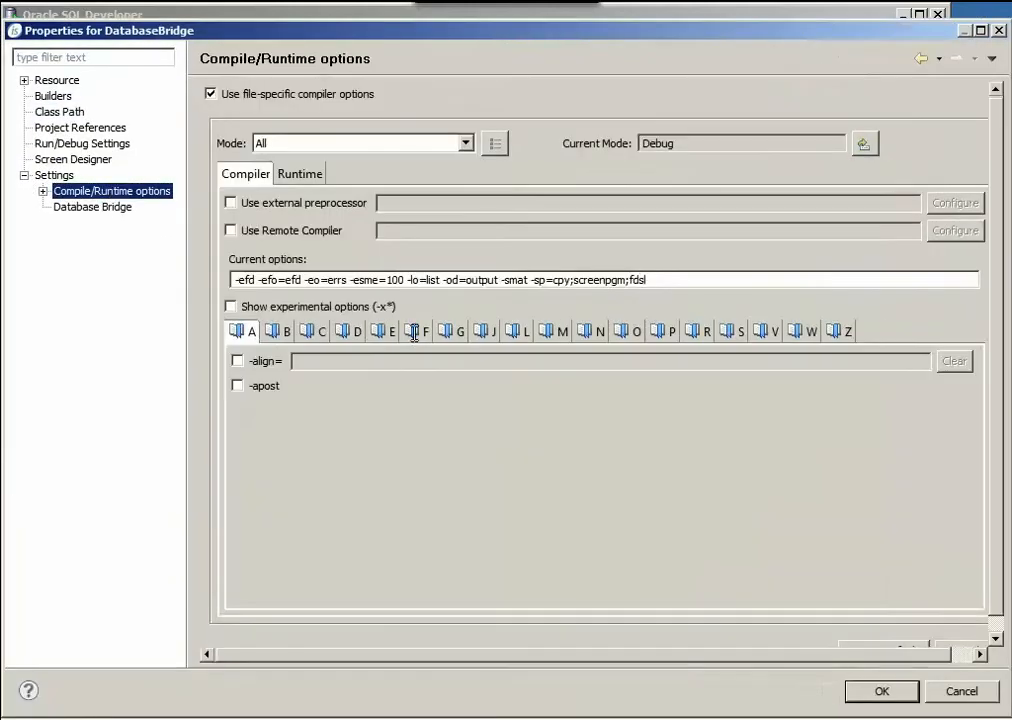
left_click(385, 331)
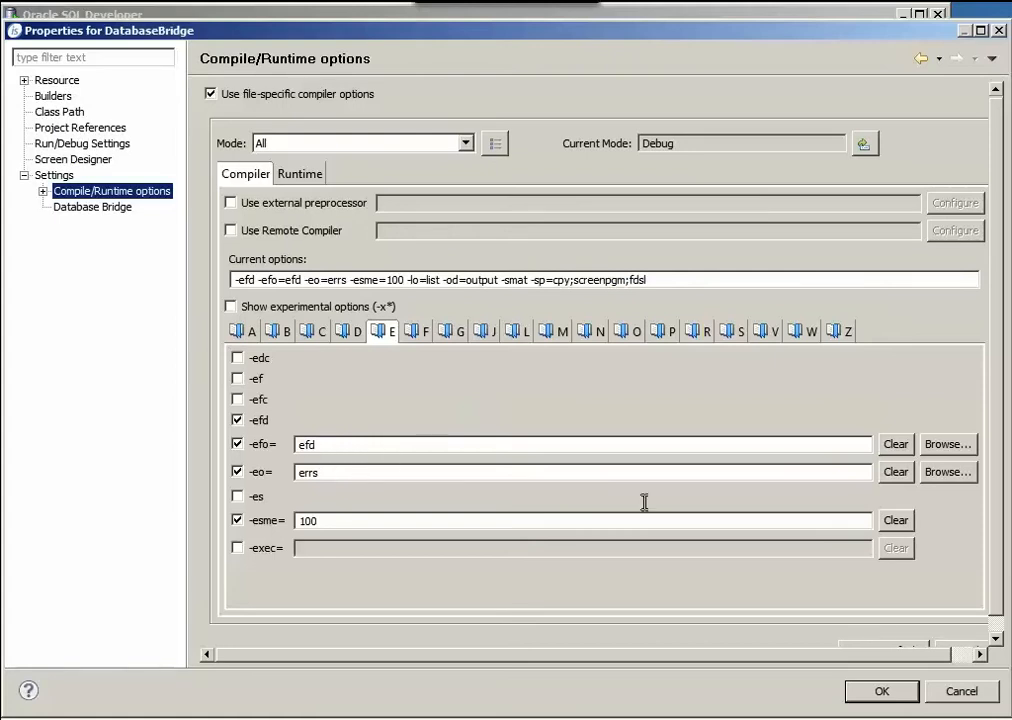
left_click(877, 692)
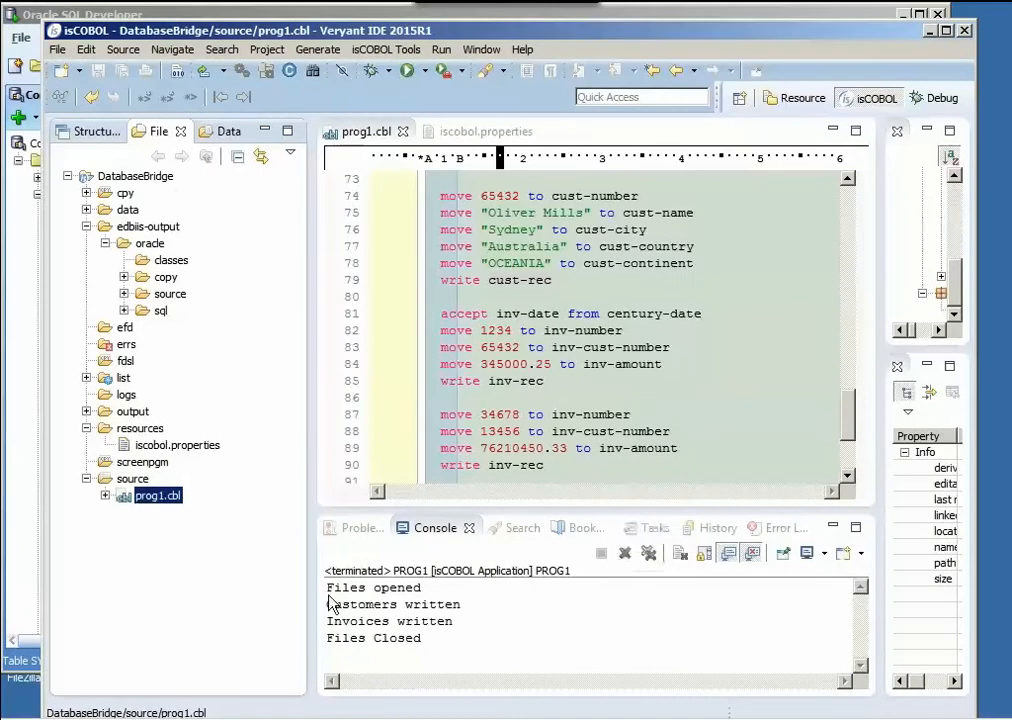
- Compile prog1.cbl with the project's EFD options and dismiss the compilation message
right_click(170, 494)
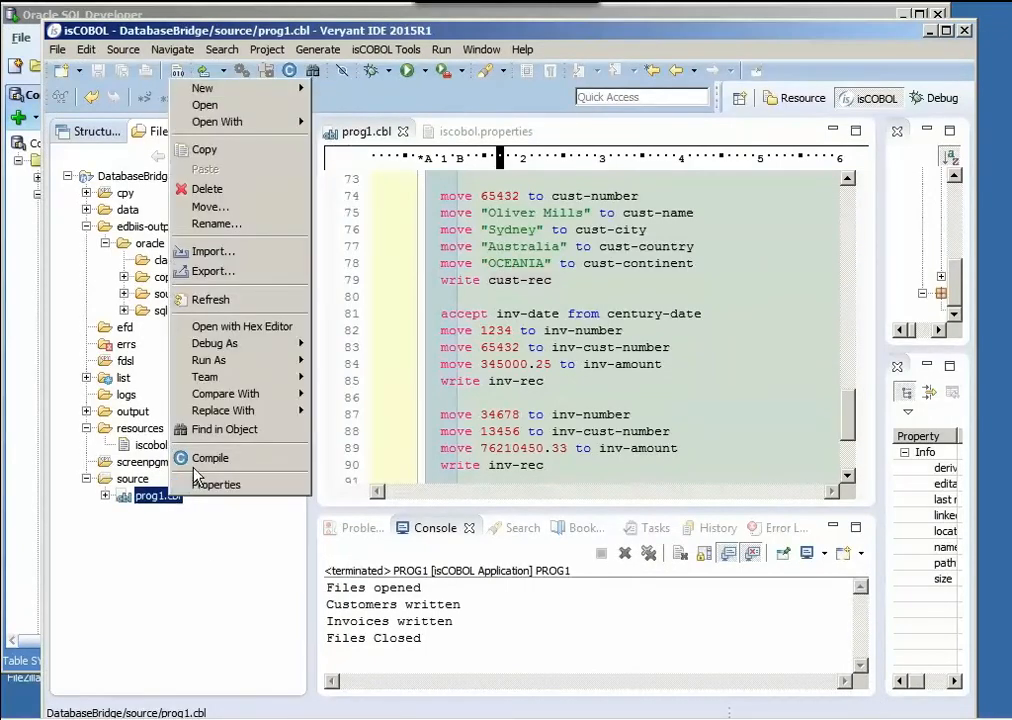
left_click(196, 464)
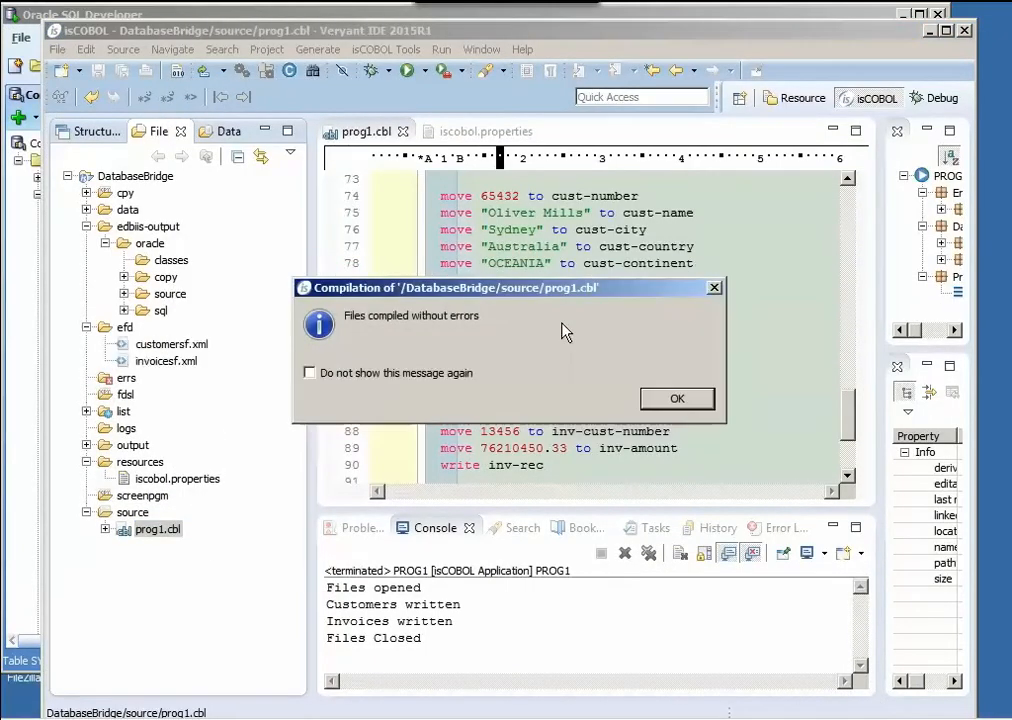
left_click(660, 402)
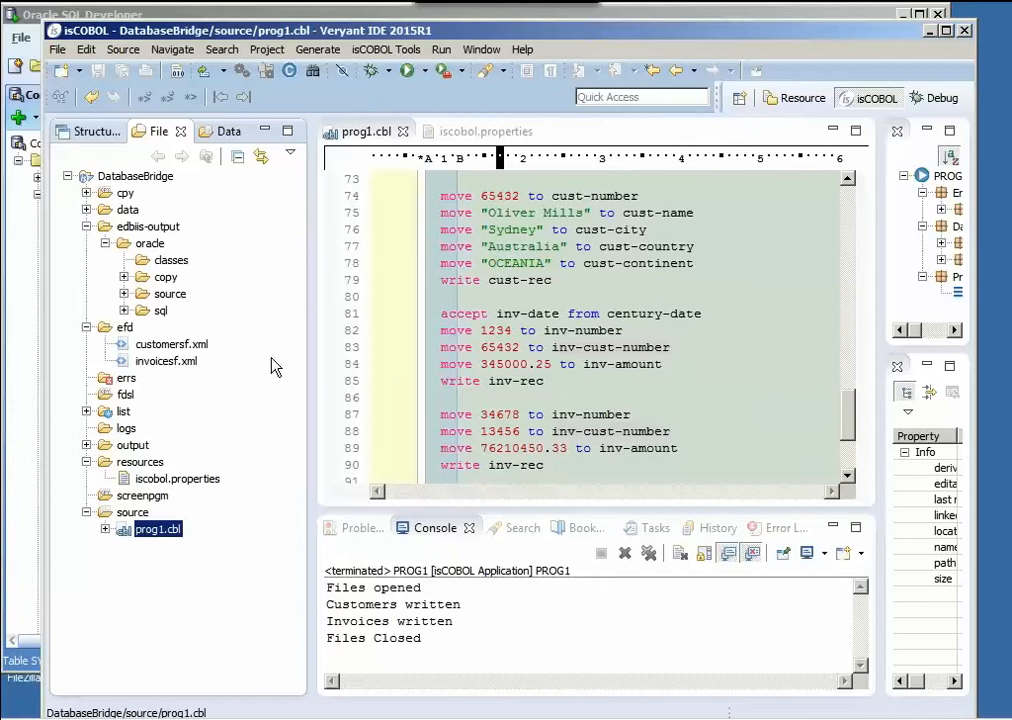
- Review the project's Database Bridge settings, including the ORACLE database type and the Oracle options, and accept them
left_click(268, 52)
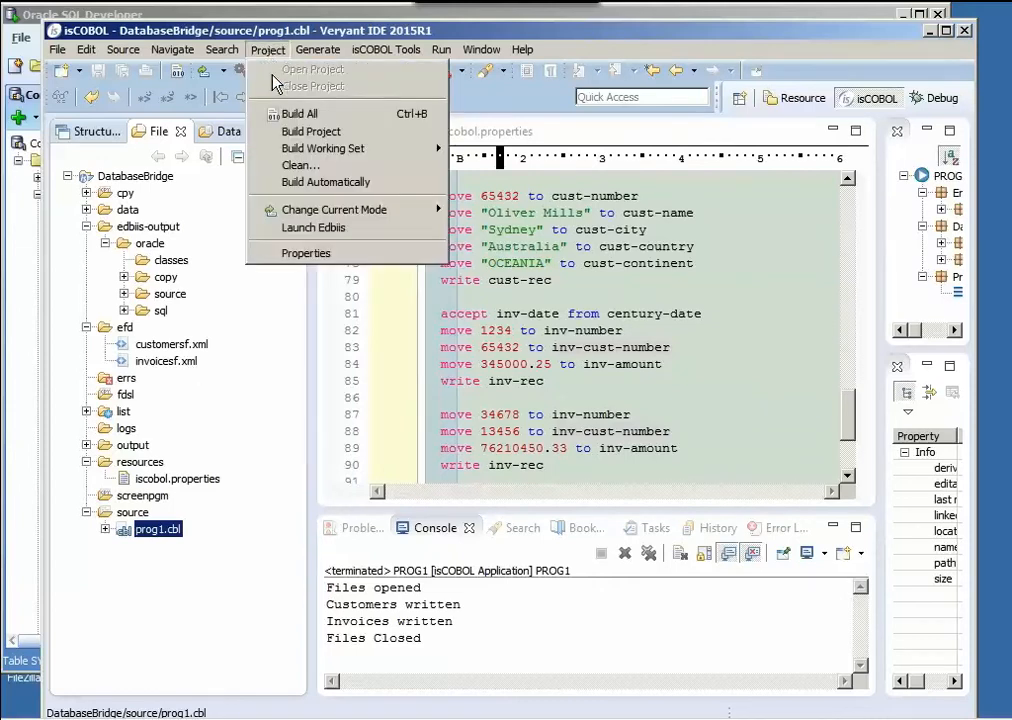
left_click(316, 253)
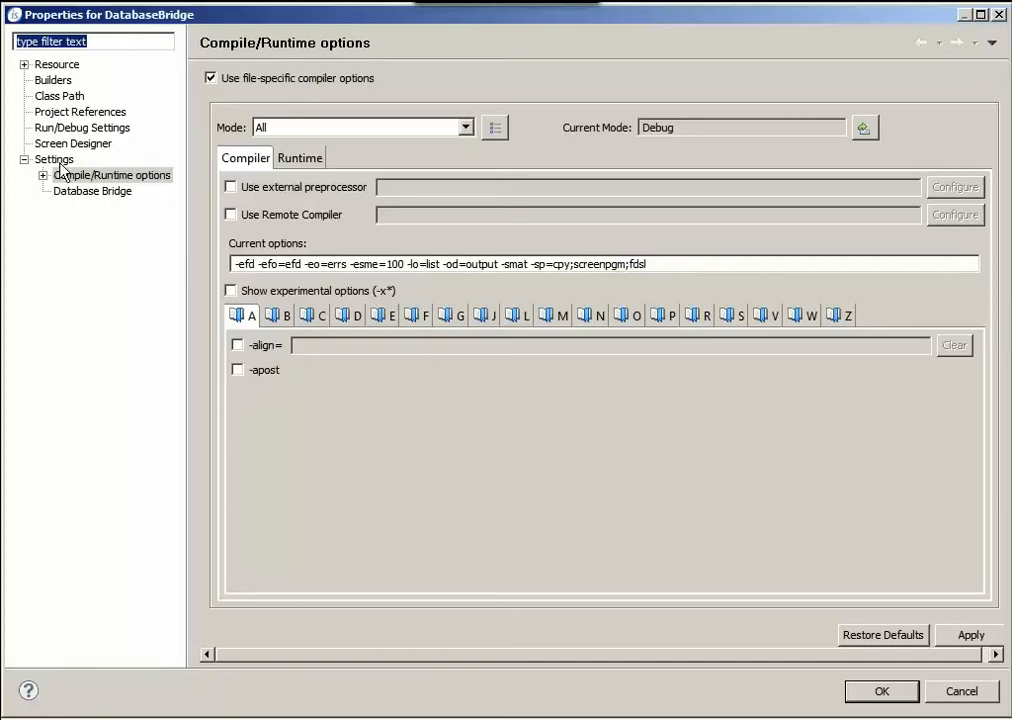
left_click(76, 192)
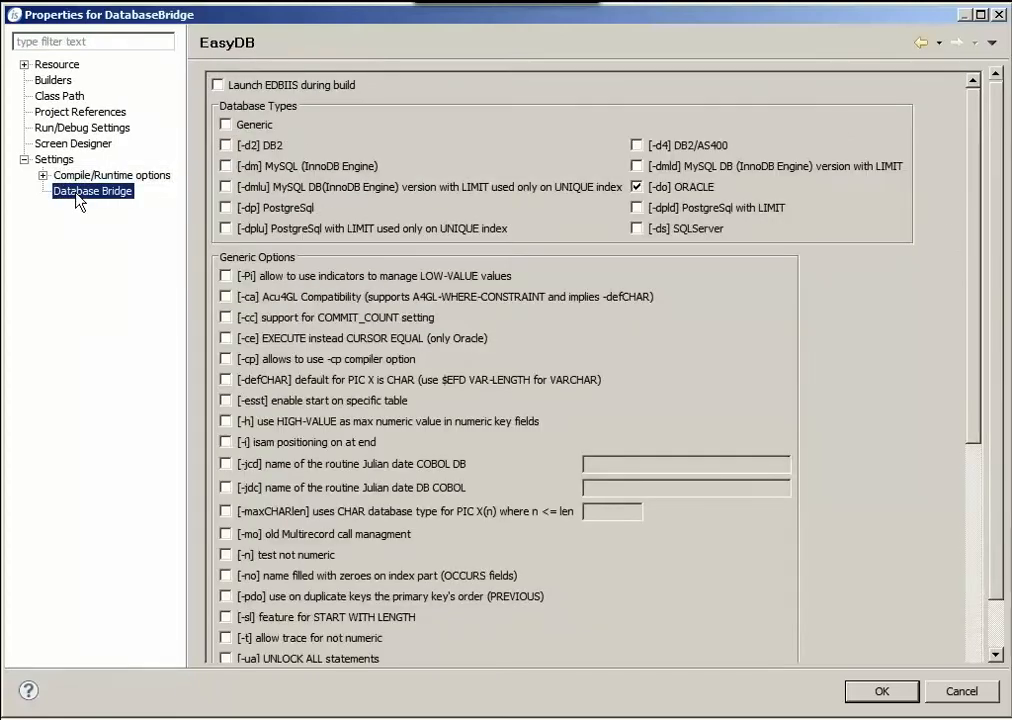
left_click(636, 187)
left_click_drag(970, 378, 955, 610)
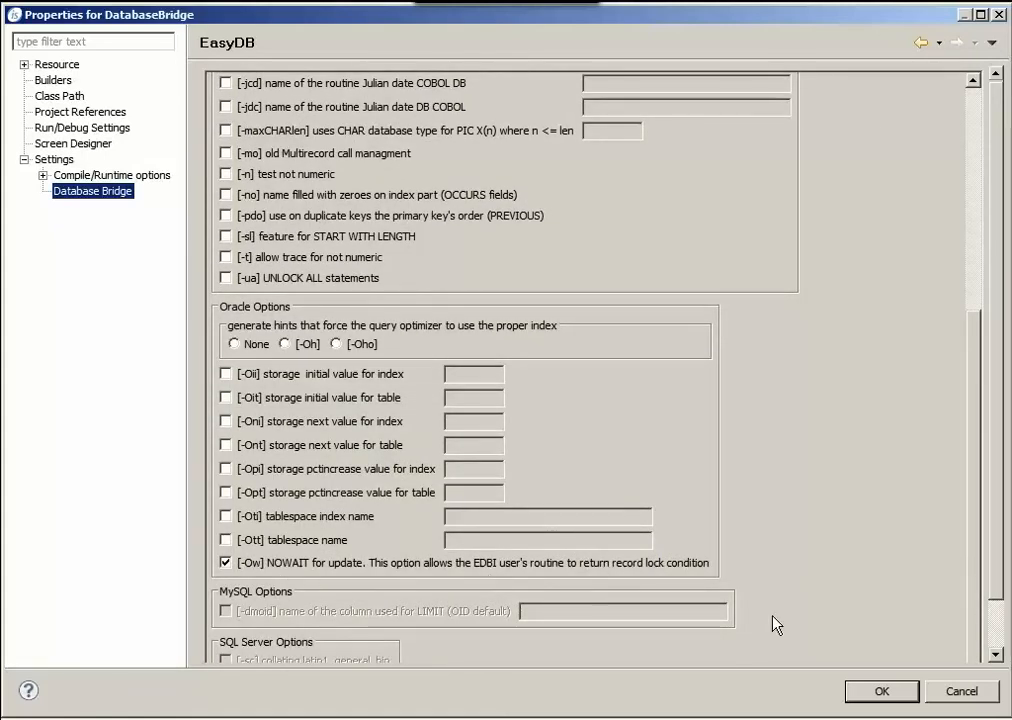
left_click(883, 692)
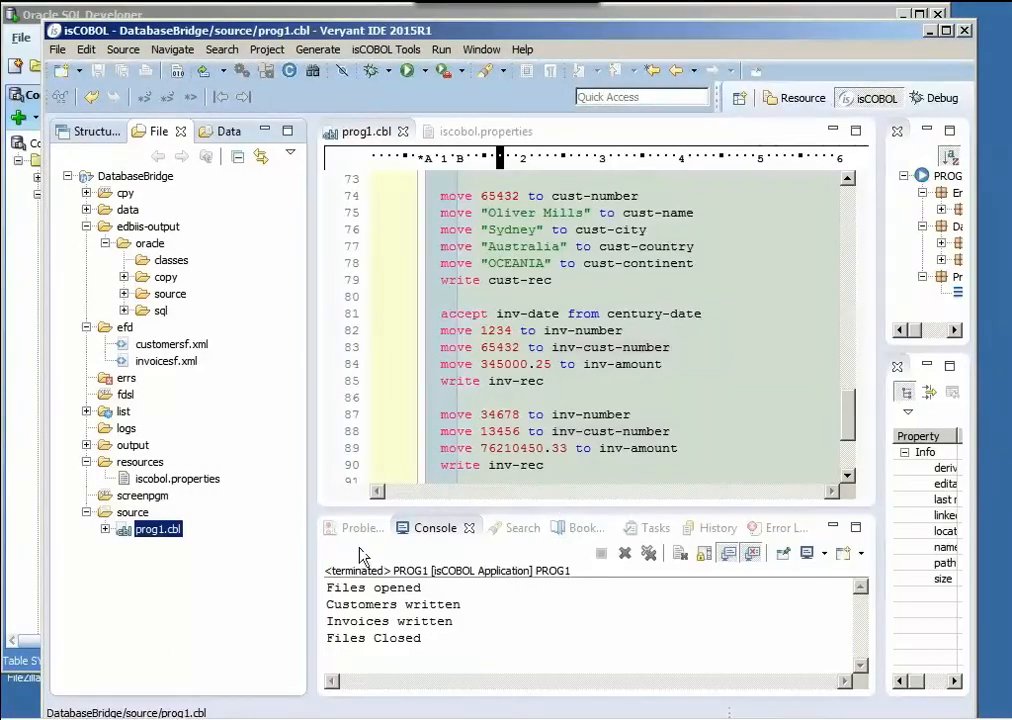
- Launch Edbiis on the DatabaseBridge project to generate the Oracle bridge classes
right_click(155, 538)
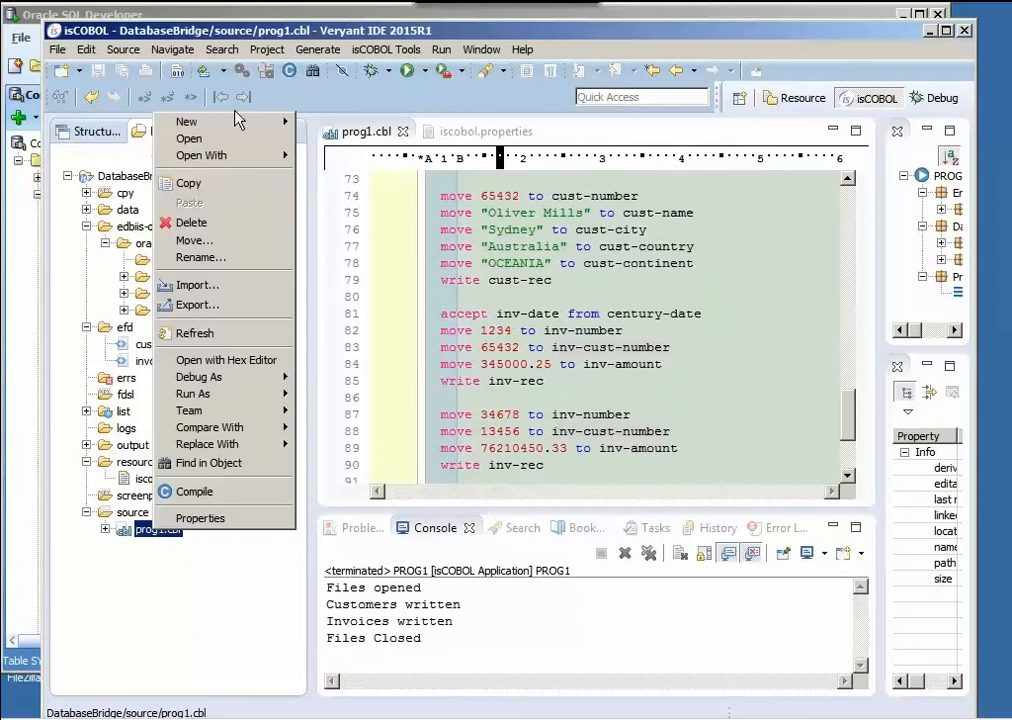
left_click(267, 50)
left_click(267, 50)
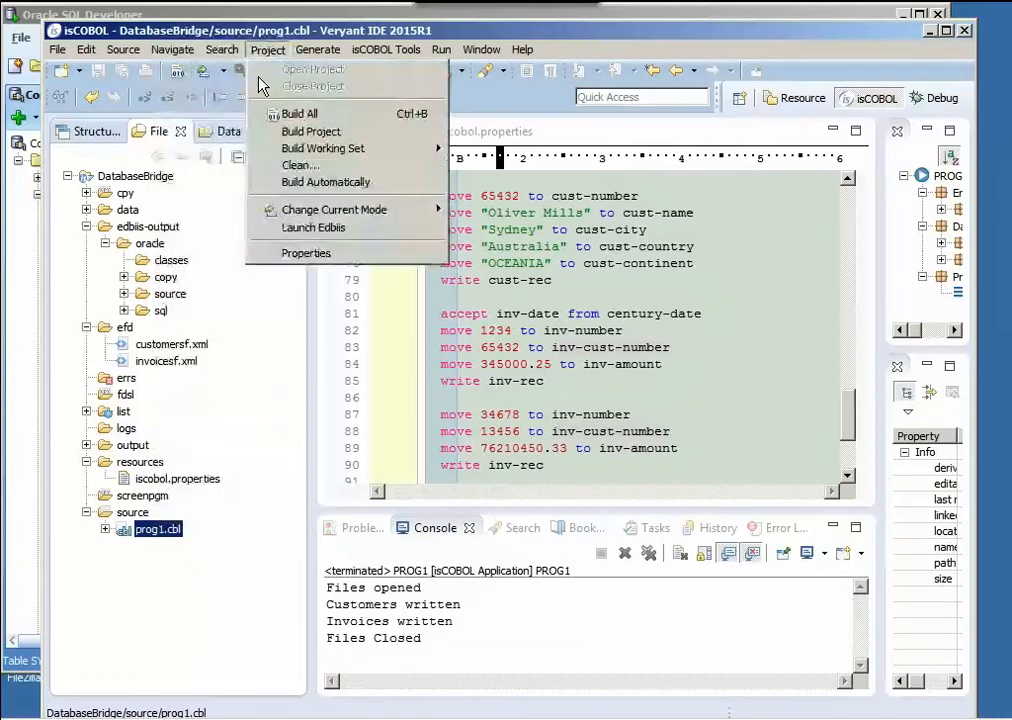
left_click(325, 230)
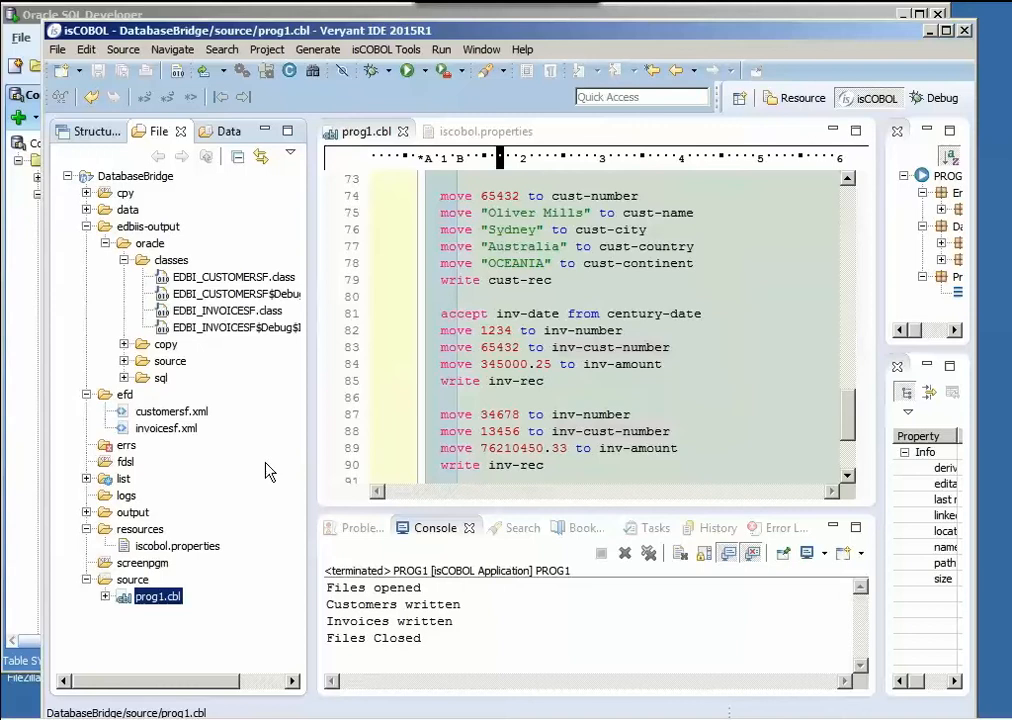
- Check the DatabaseBridge project's class path for ojdbc6.jar and the edbiis-output\oracle\classes folder, and accept the properties
left_click(268, 50)
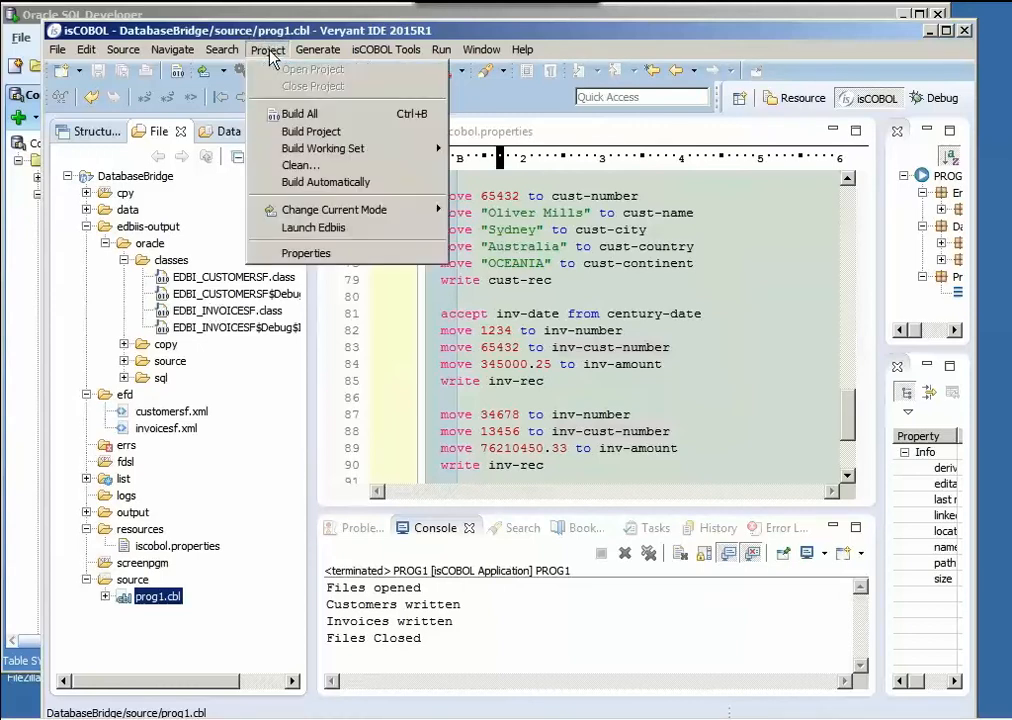
left_click(312, 253)
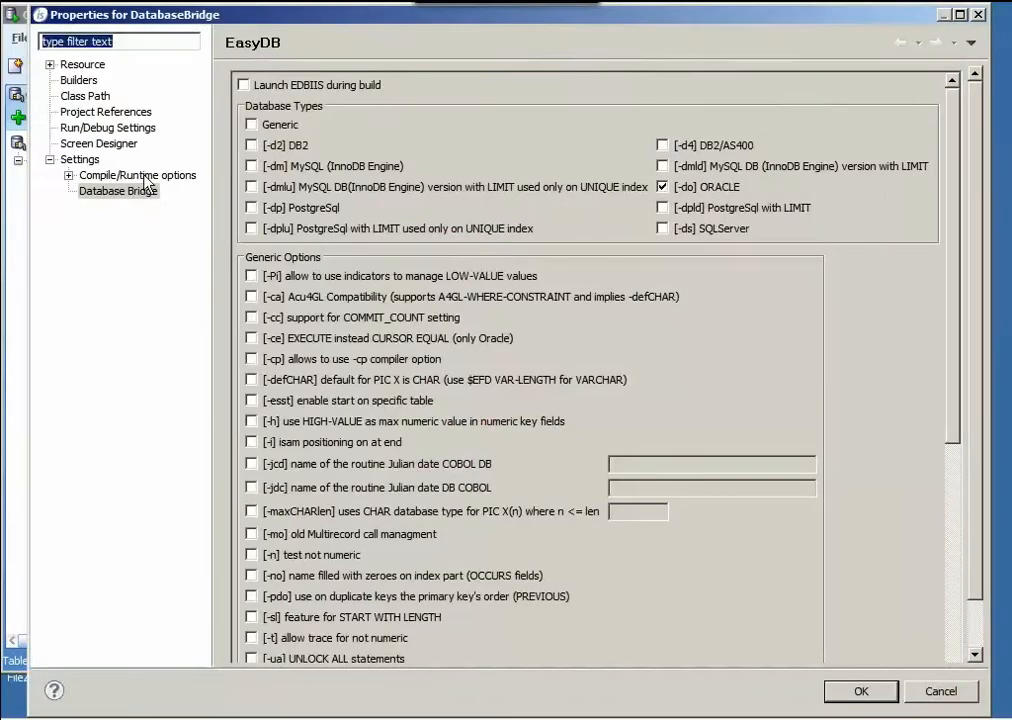
left_click(68, 94)
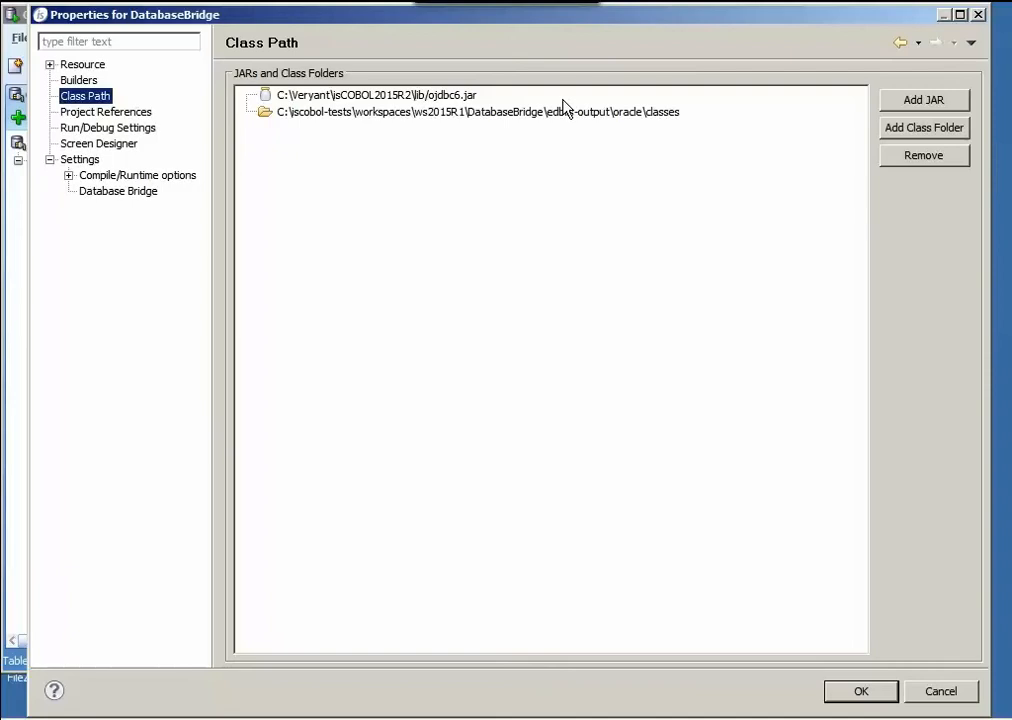
left_click(852, 692)
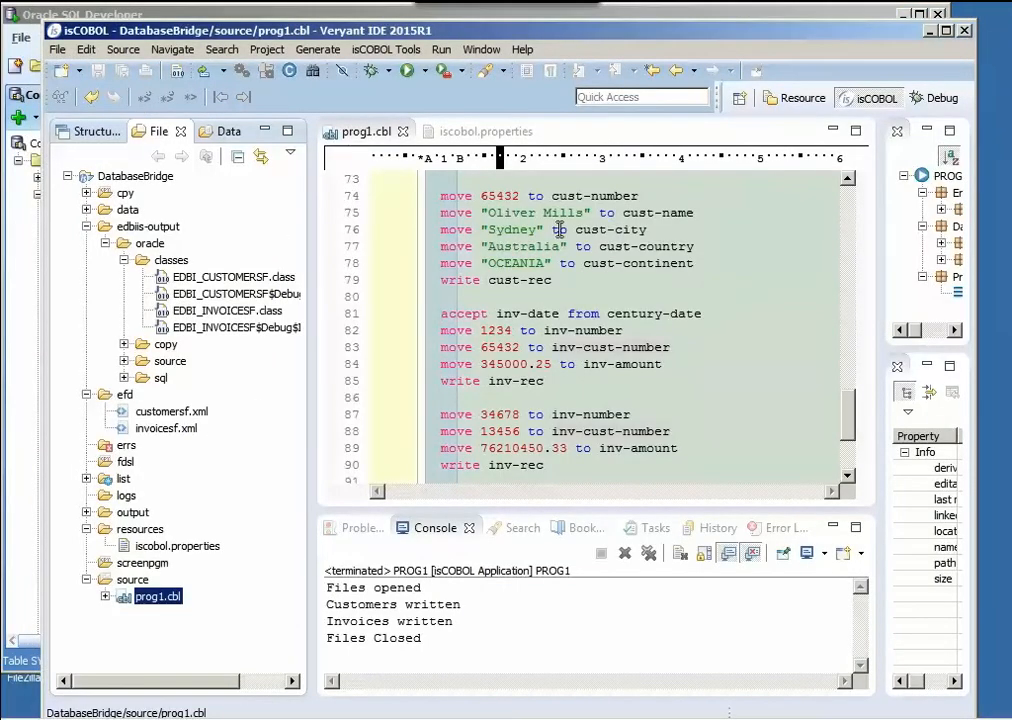
- In iscobol.properties, comment out iscobol.file.index=jisam, uncomment iscobol.file.index=easydb, check the JDBC driver and URL lines, and save the file
left_click(492, 133)
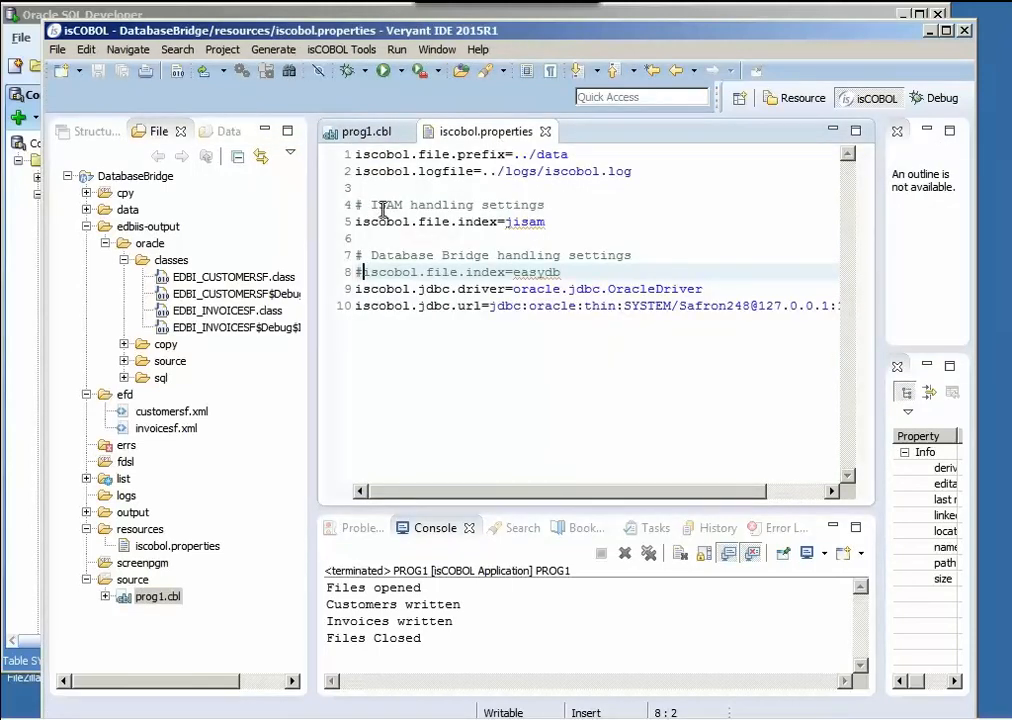
left_click(358, 221)
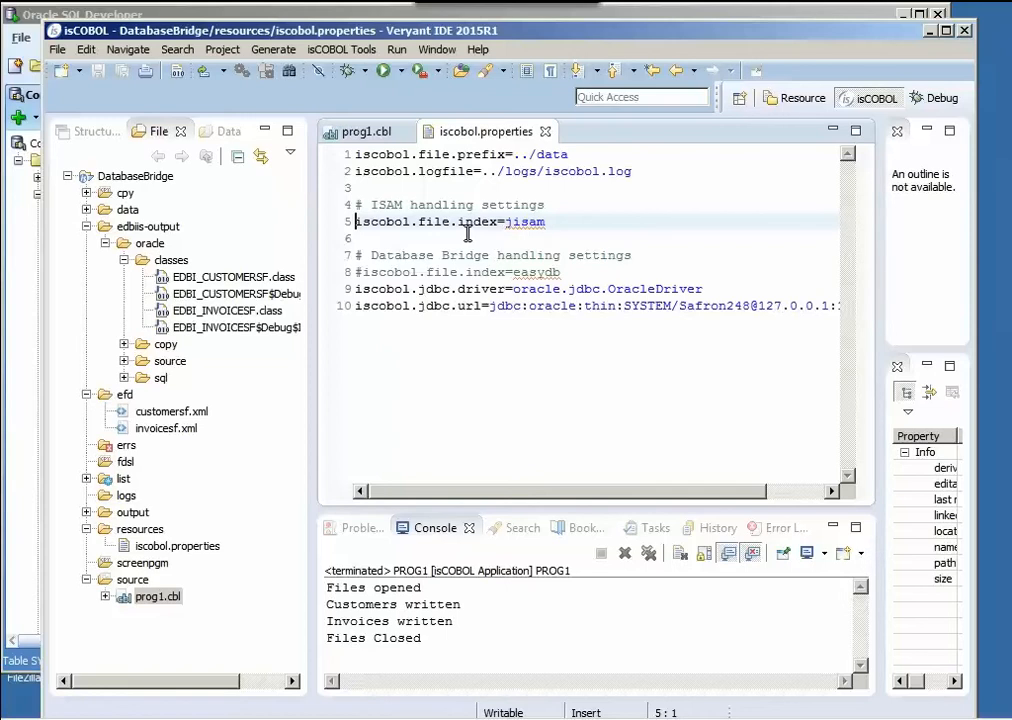
type("#")
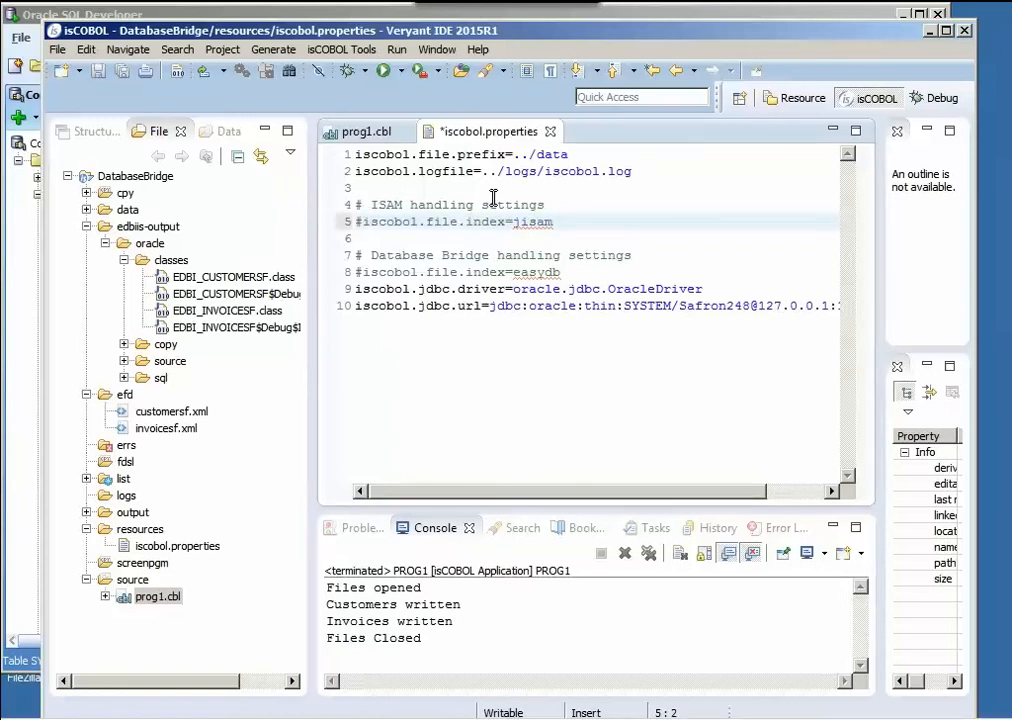
left_click(360, 272)
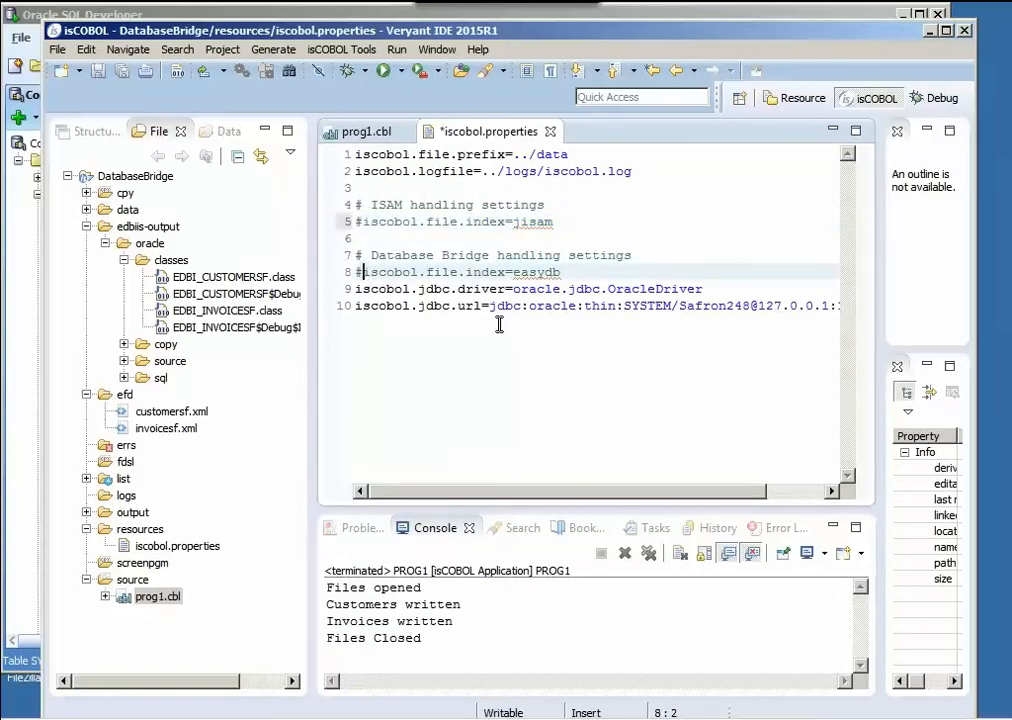
key("BackSpace")
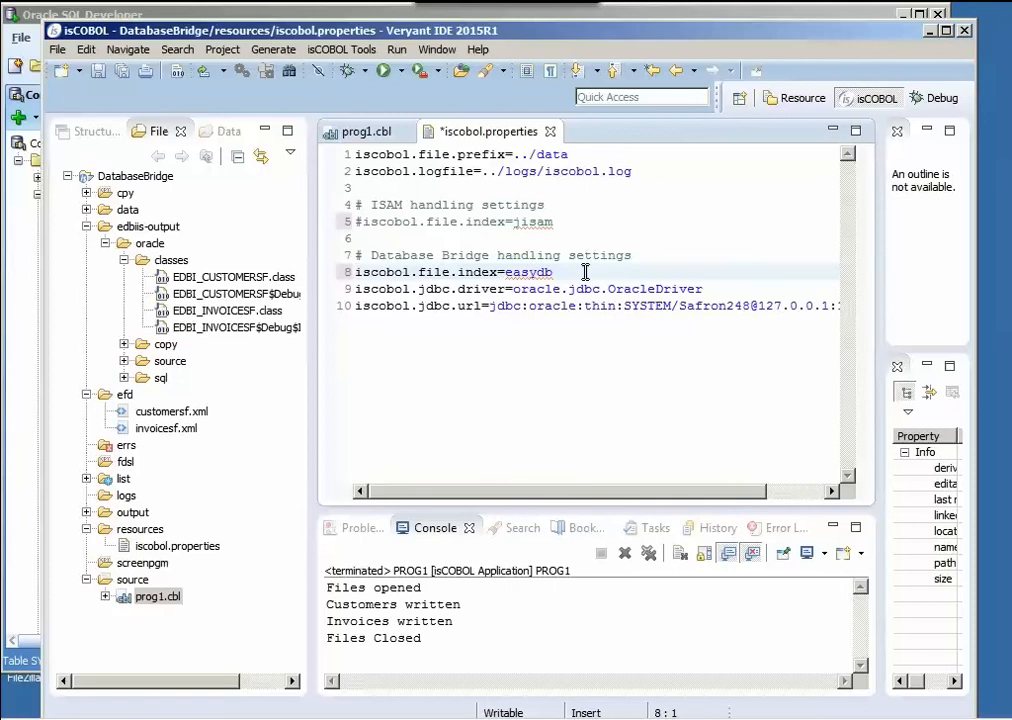
left_click(432, 289)
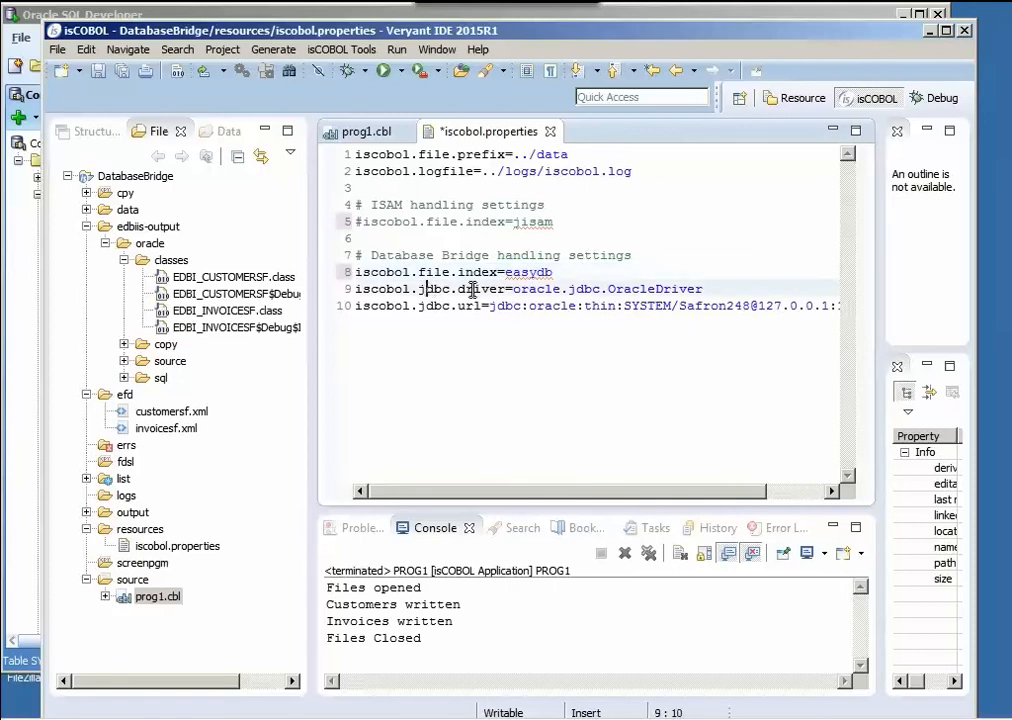
left_click(630, 289)
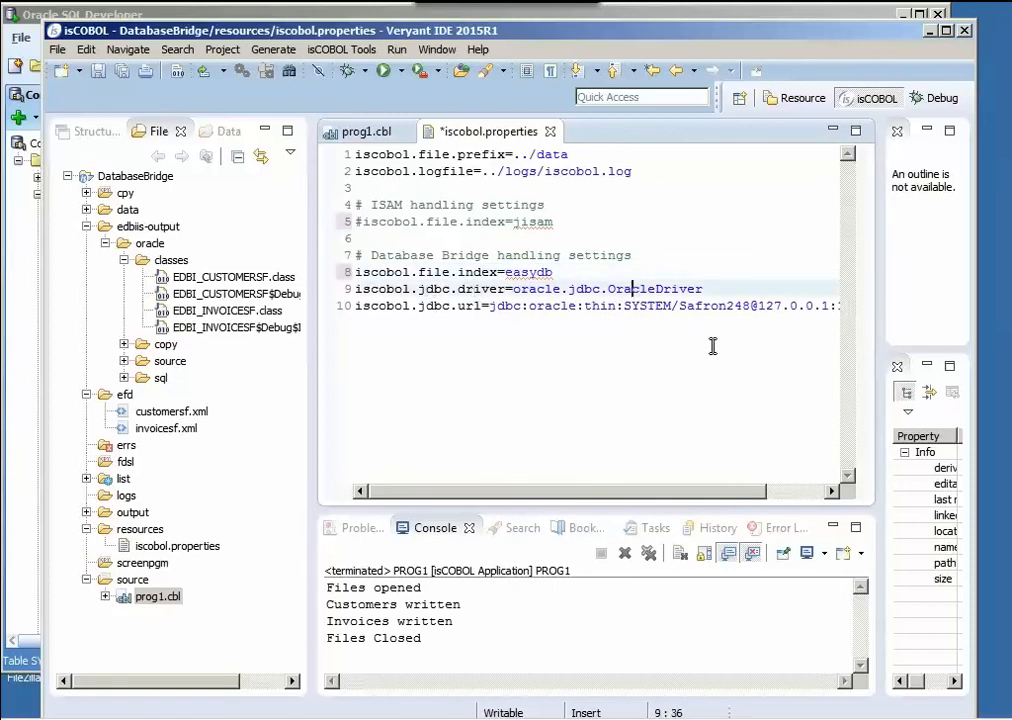
left_click(434, 305)
left_click(477, 305)
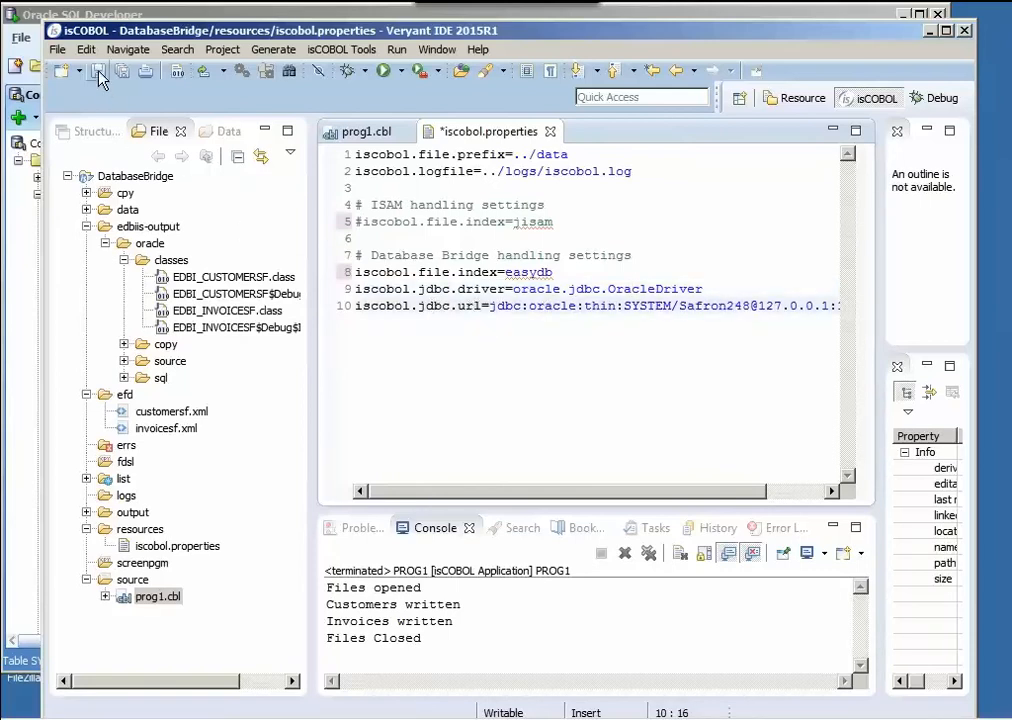
left_click(98, 71)
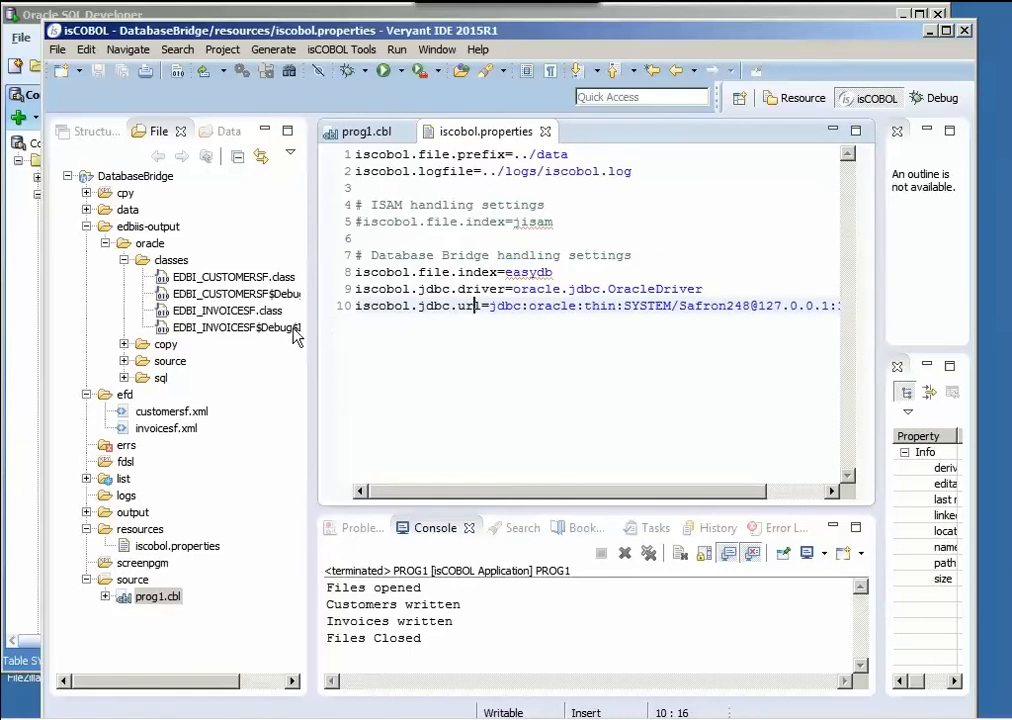
- Bring up prog1.cbl, switch to Oracle SQL Developer and refresh the SYSTEM connection's table list
left_click(334, 131)
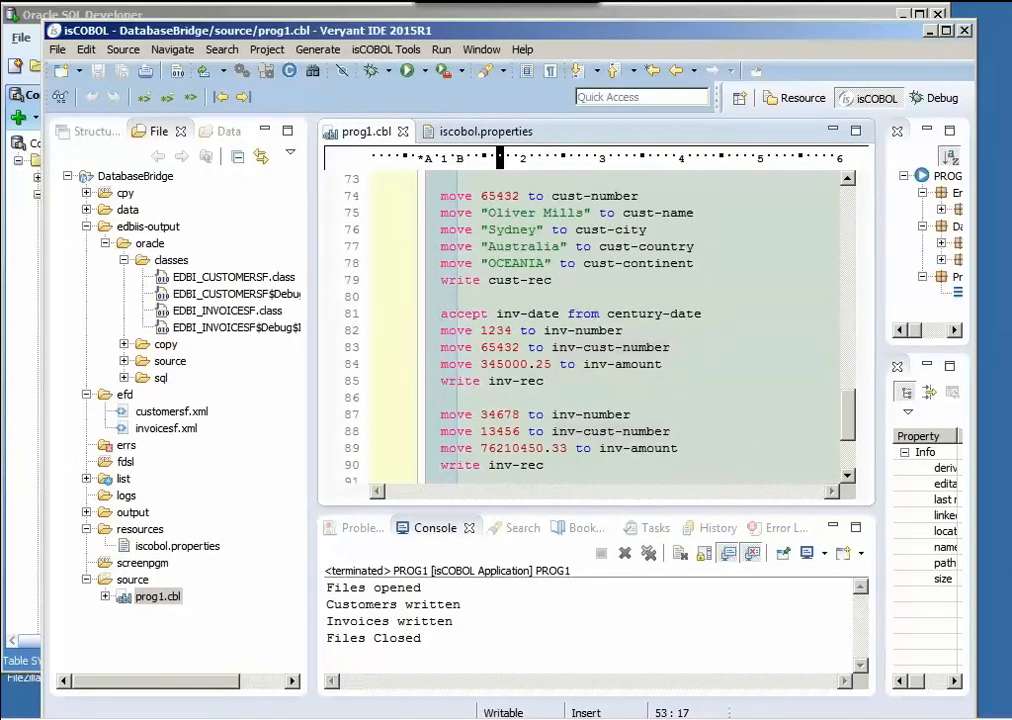
left_click(80, 17)
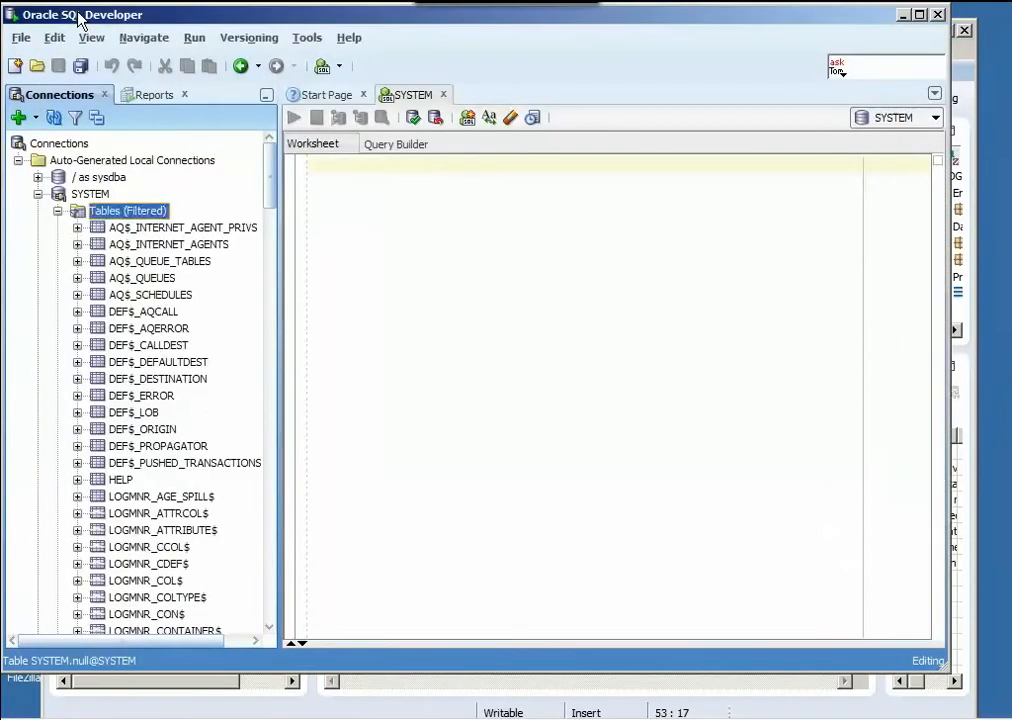
right_click(128, 213)
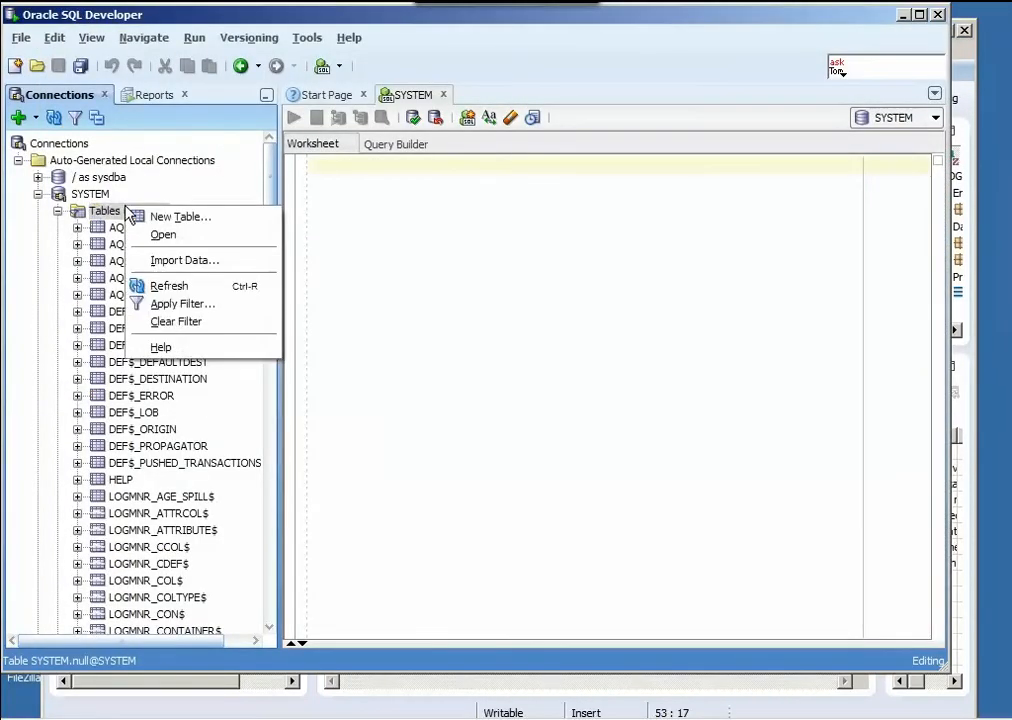
left_click(168, 287)
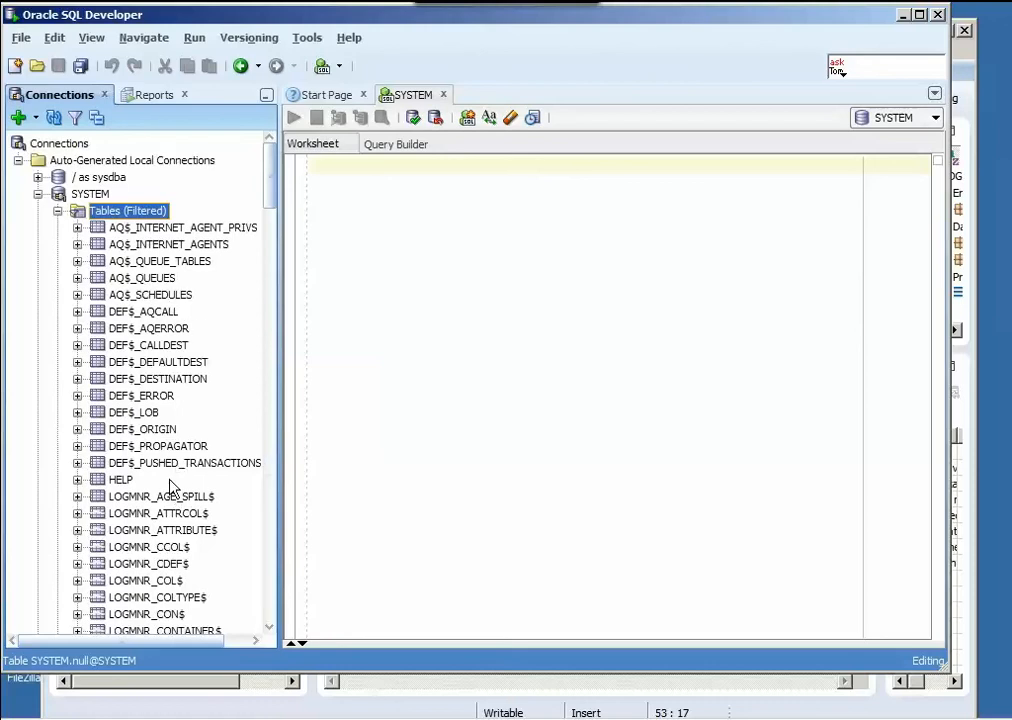
- Switch back to Veryant IDE and run prog1.cbl as an isCOBOL application
left_click(966, 62)
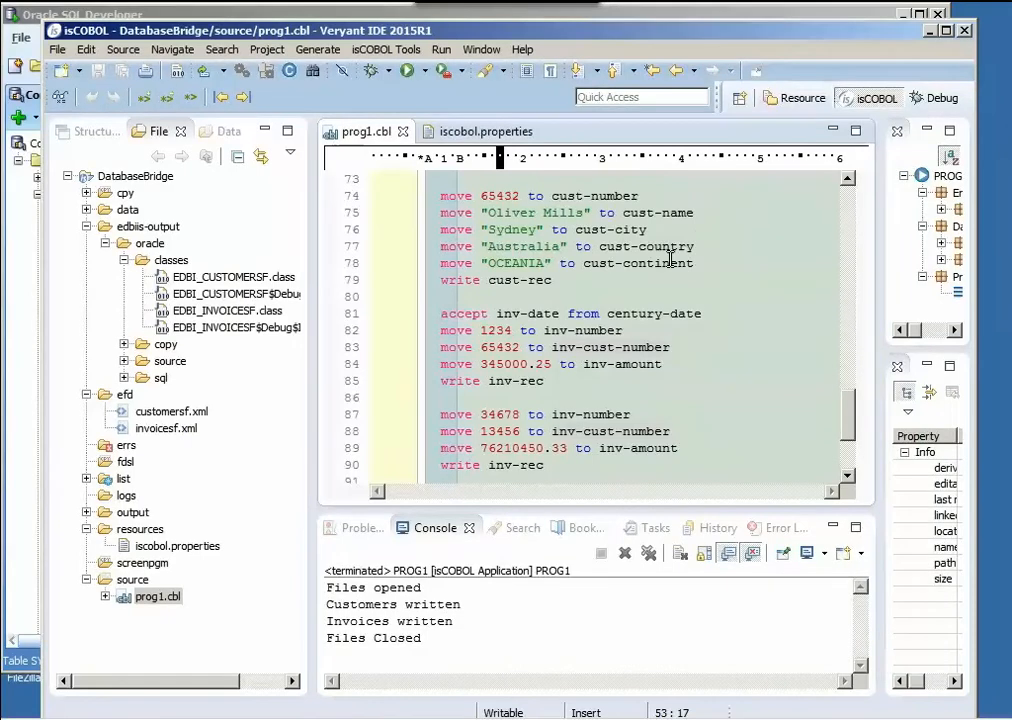
right_click(159, 597)
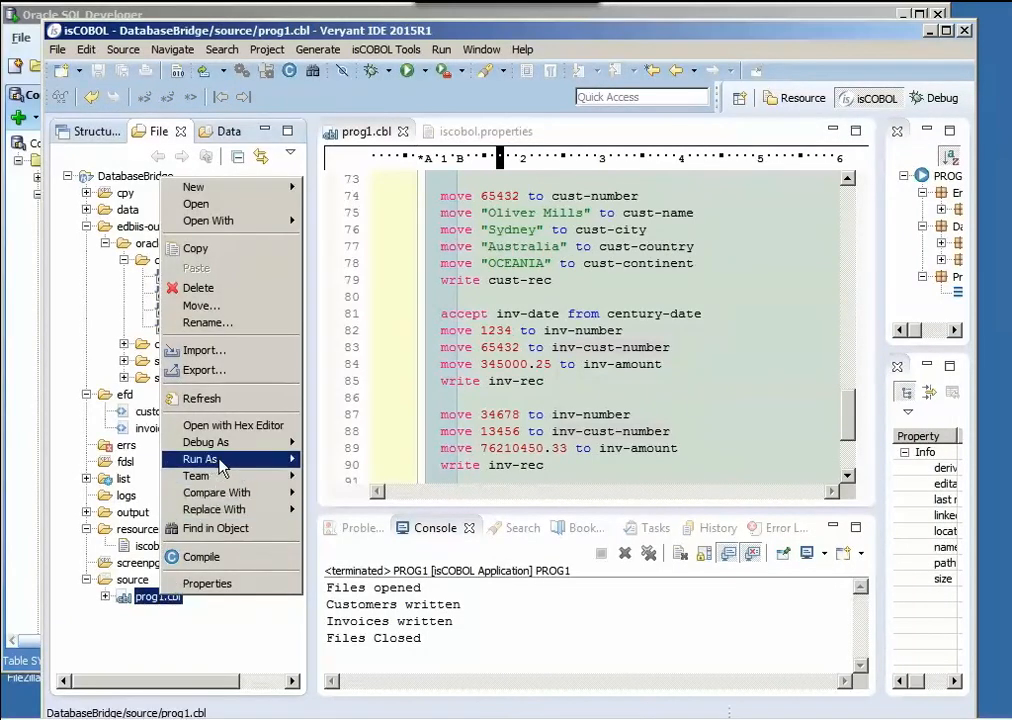
mouse_move(222, 468)
left_click(330, 462)
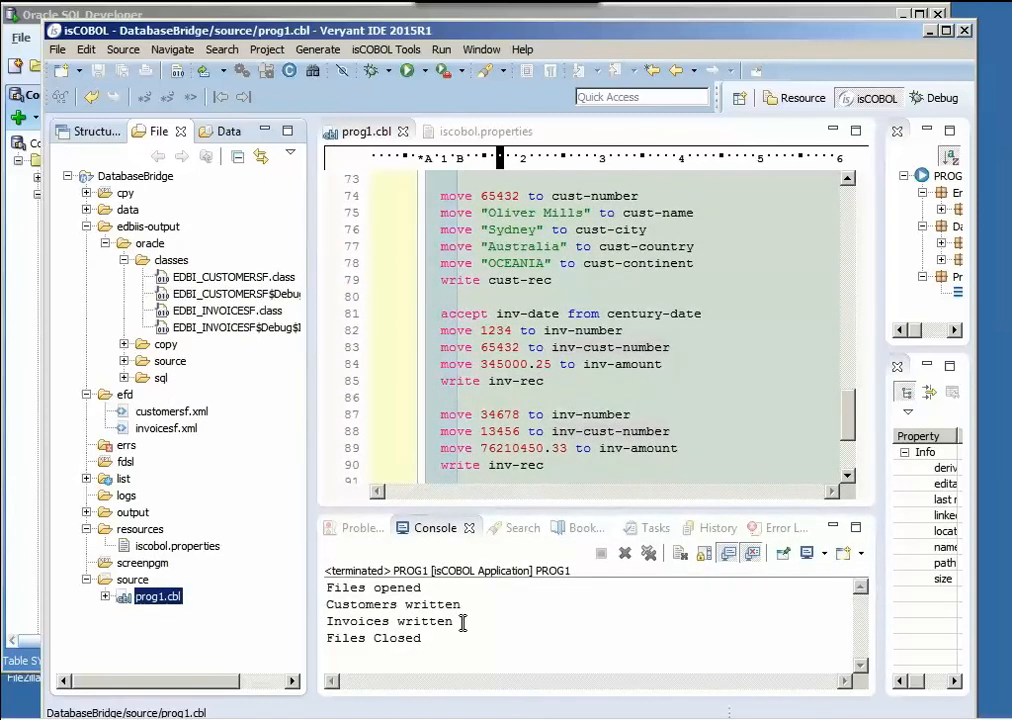
- Refresh the SYSTEM tables in Oracle SQL Developer and view the data of the CUSTOMERSF and INVOICESF tables
left_click(227, 18)
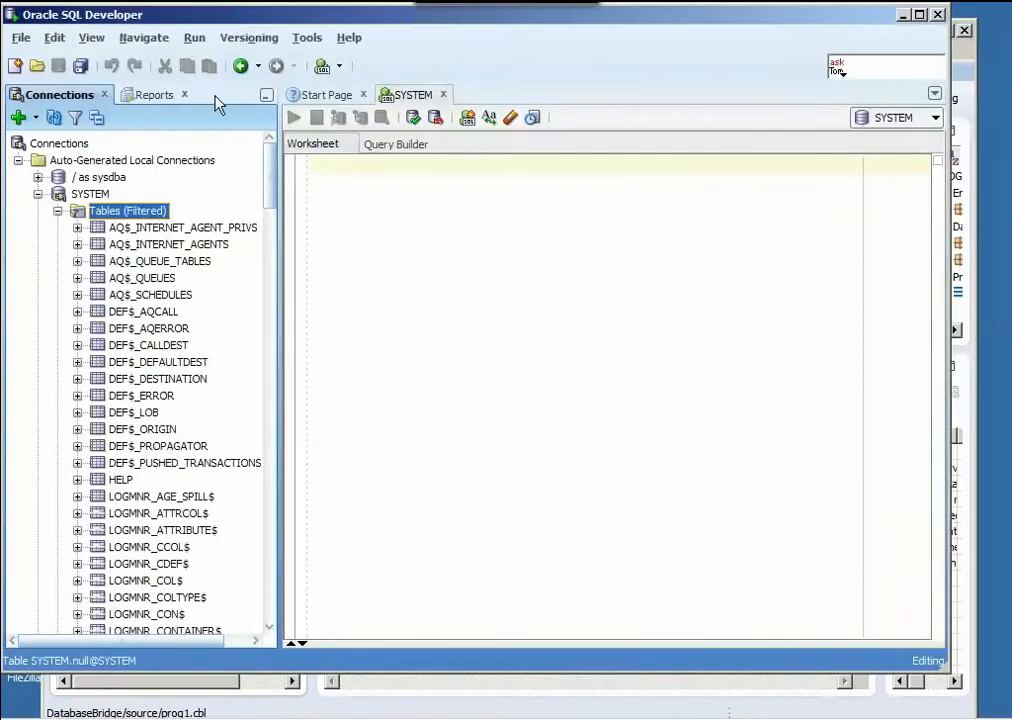
right_click(120, 214)
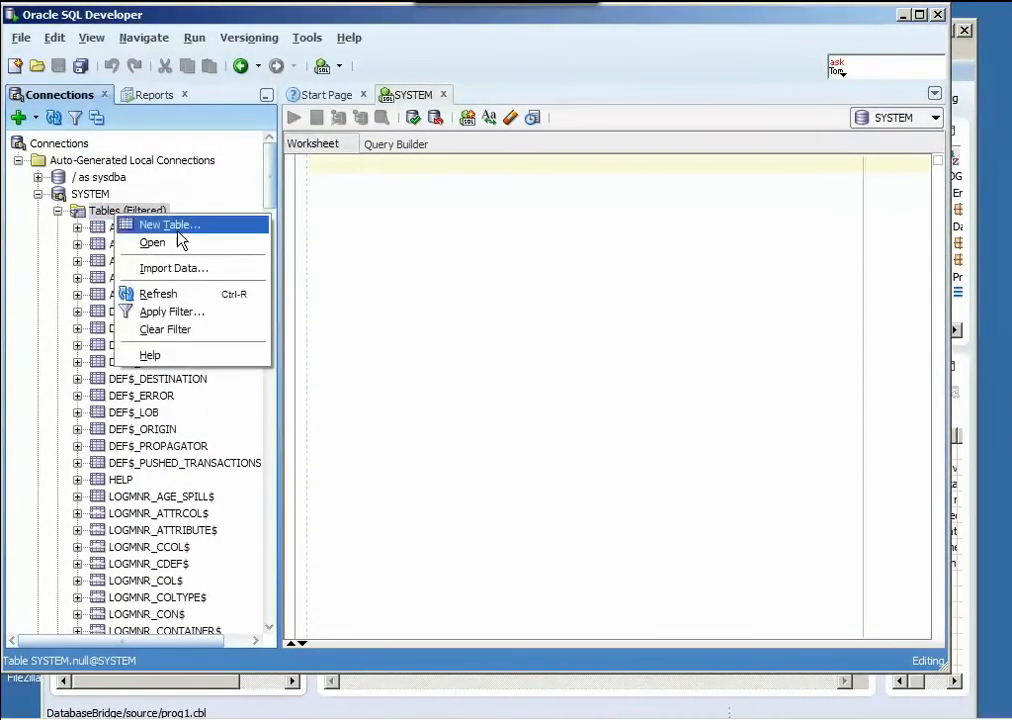
left_click(170, 296)
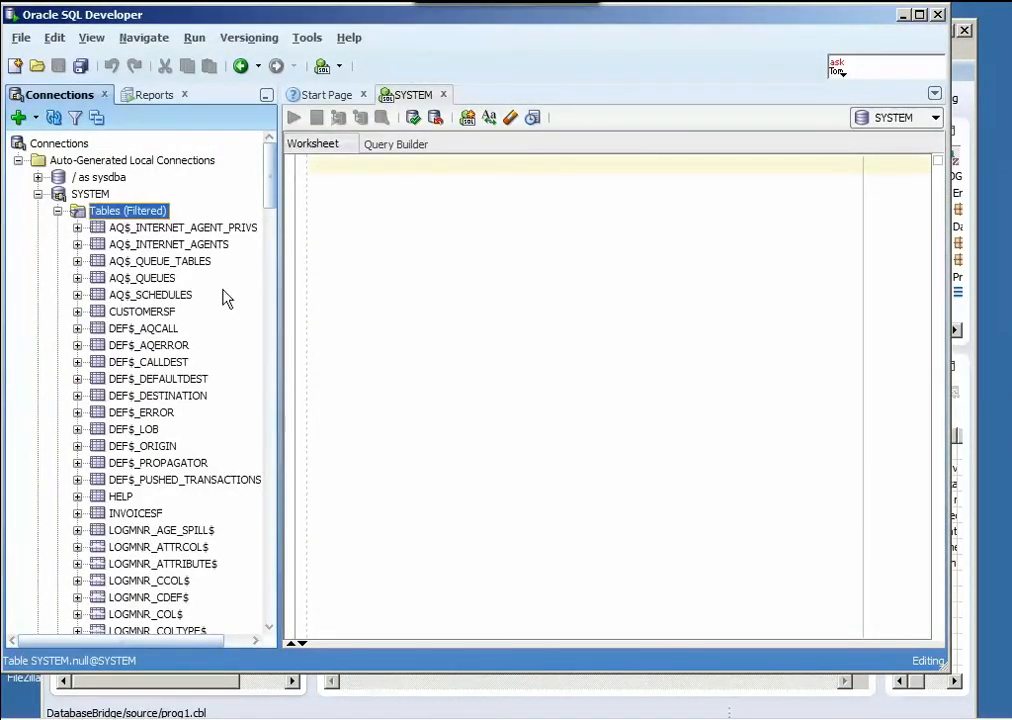
left_click(146, 314)
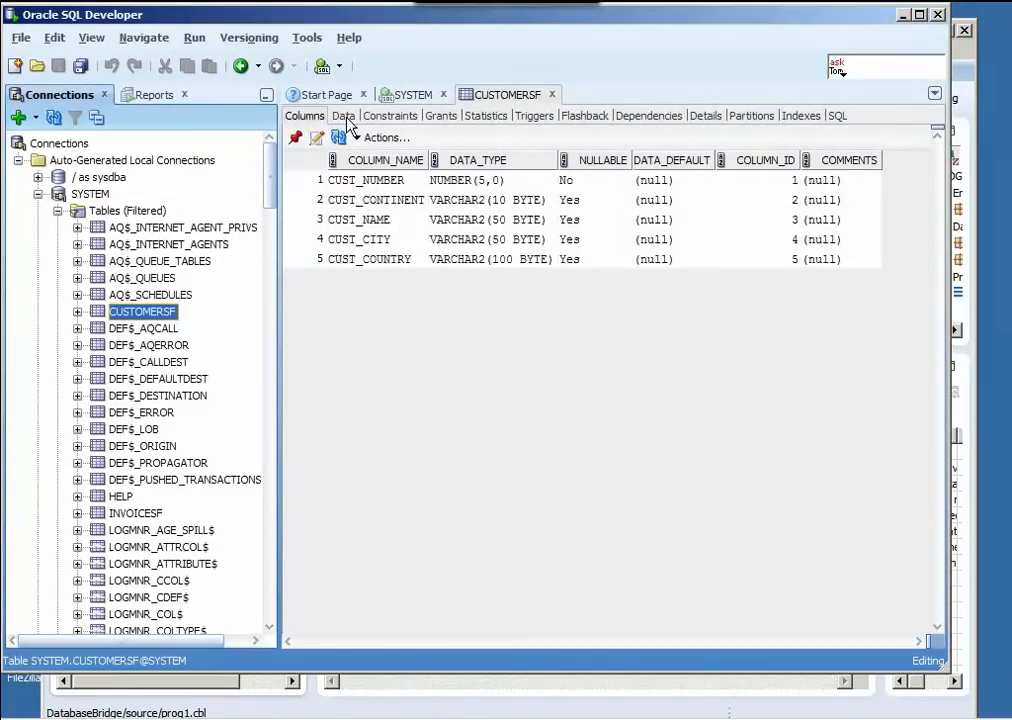
left_click(344, 117)
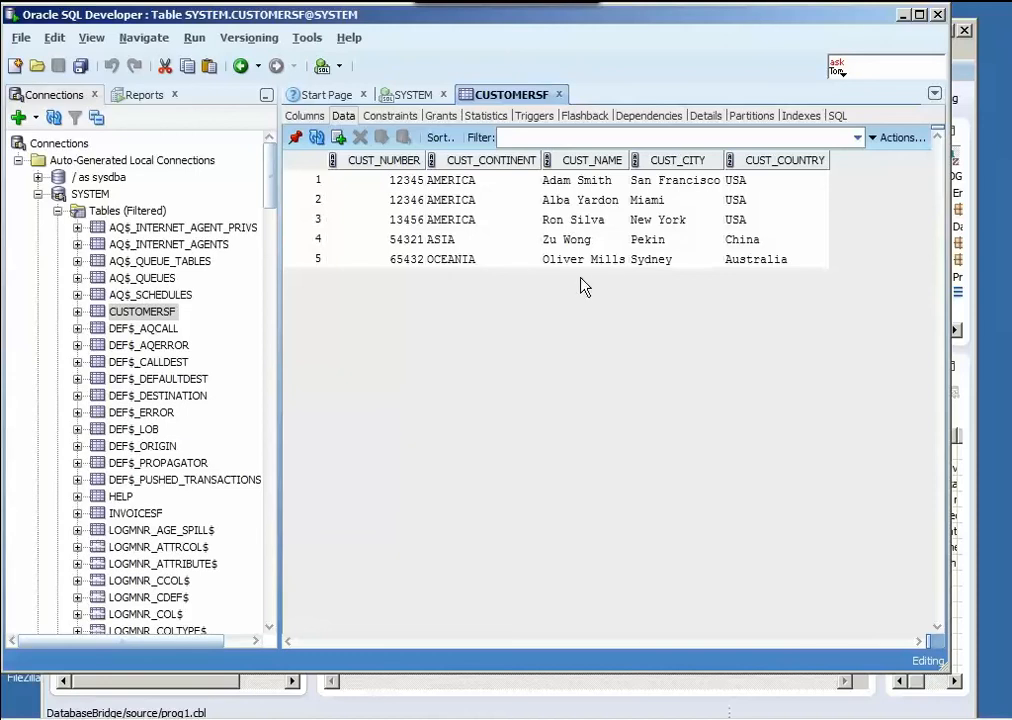
left_click(135, 513)
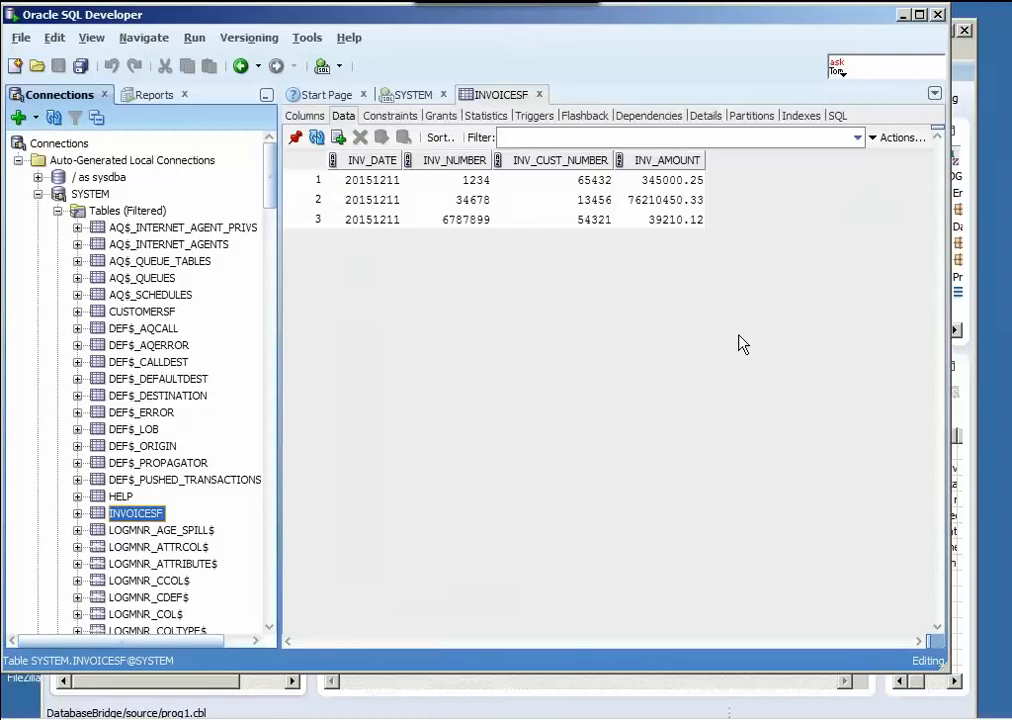
- Drop the CUSTOMERSF table from the SYSTEM connection and dismiss the confirmation
right_click(152, 318)
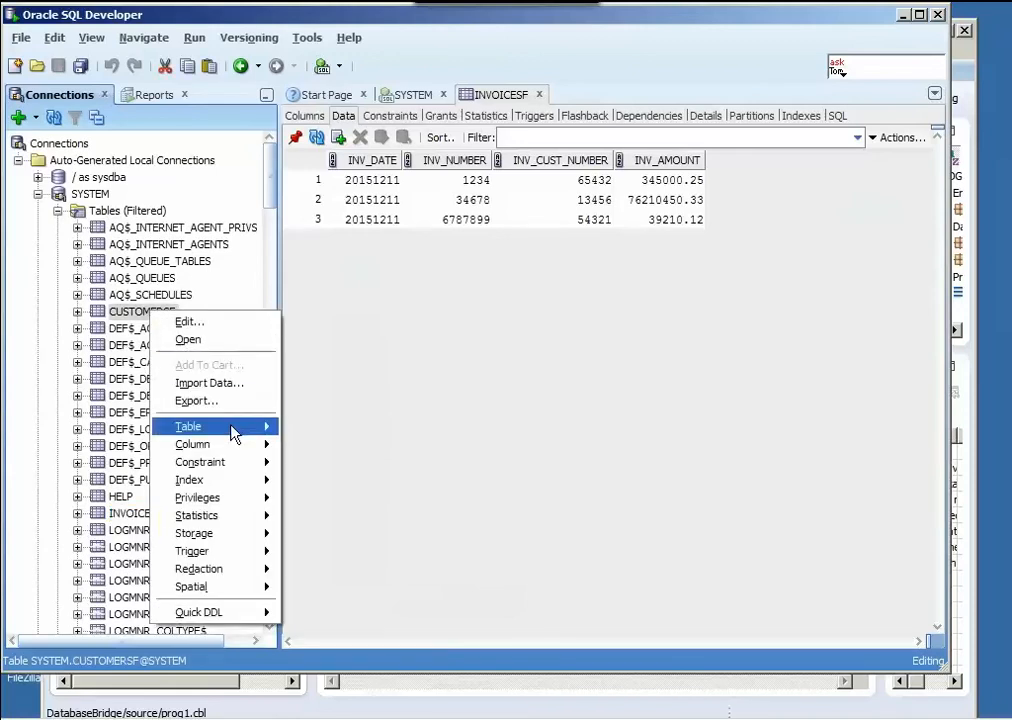
mouse_move(233, 432)
left_click(320, 468)
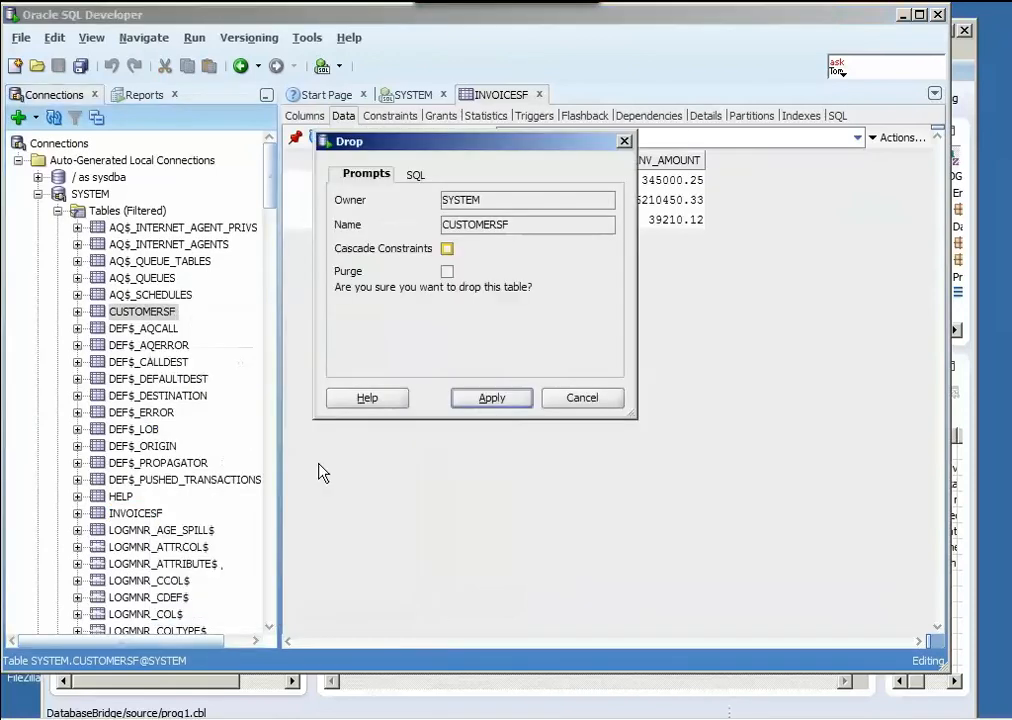
left_click(489, 399)
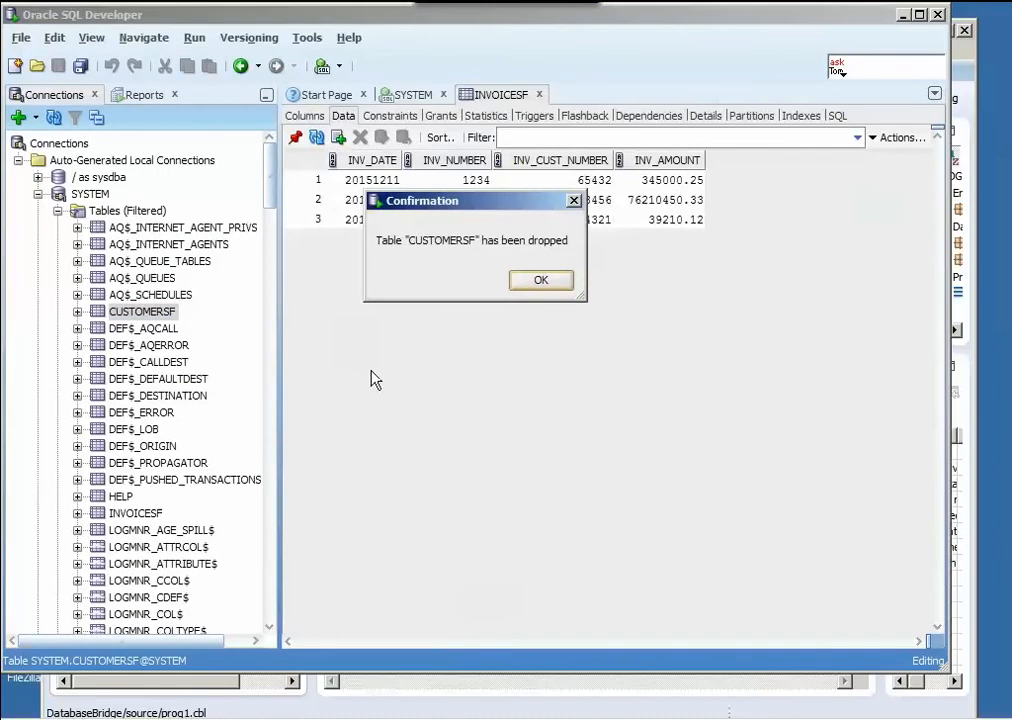
left_click(540, 281)
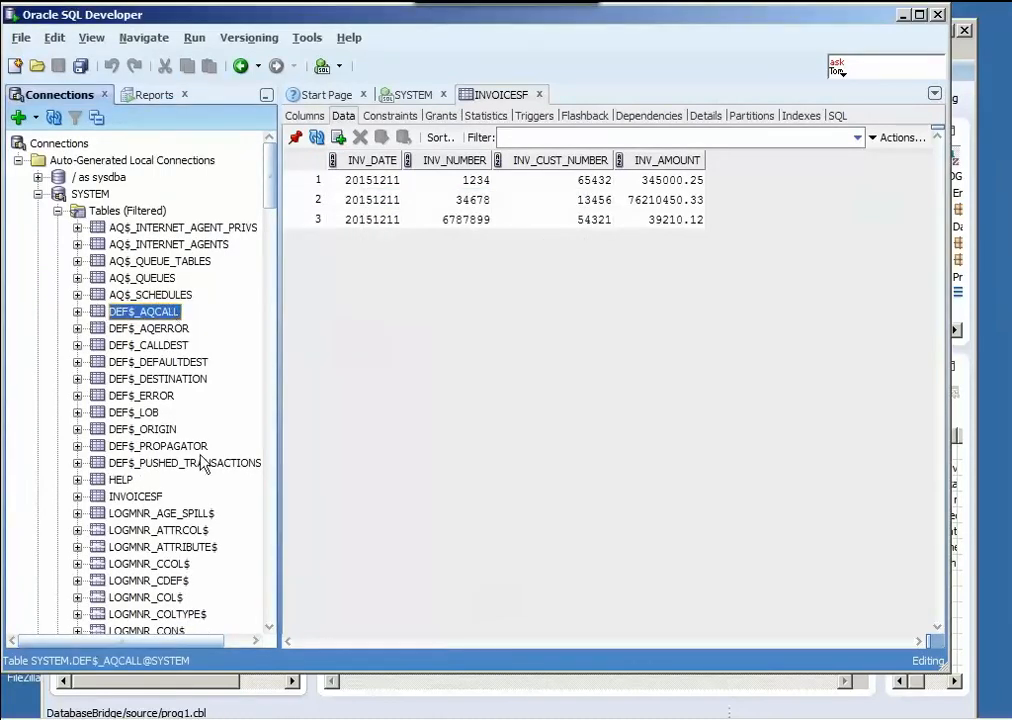
- Drop the INVOICESF table from the SYSTEM connection and dismiss the confirmation
left_click(152, 496)
right_click(152, 496)
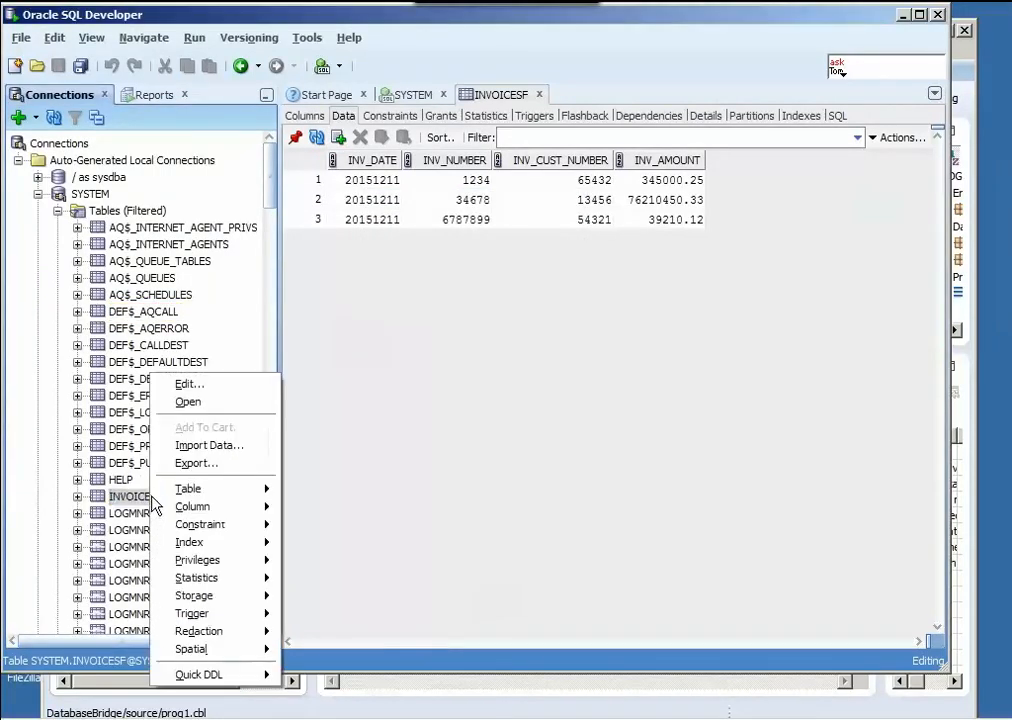
mouse_move(196, 495)
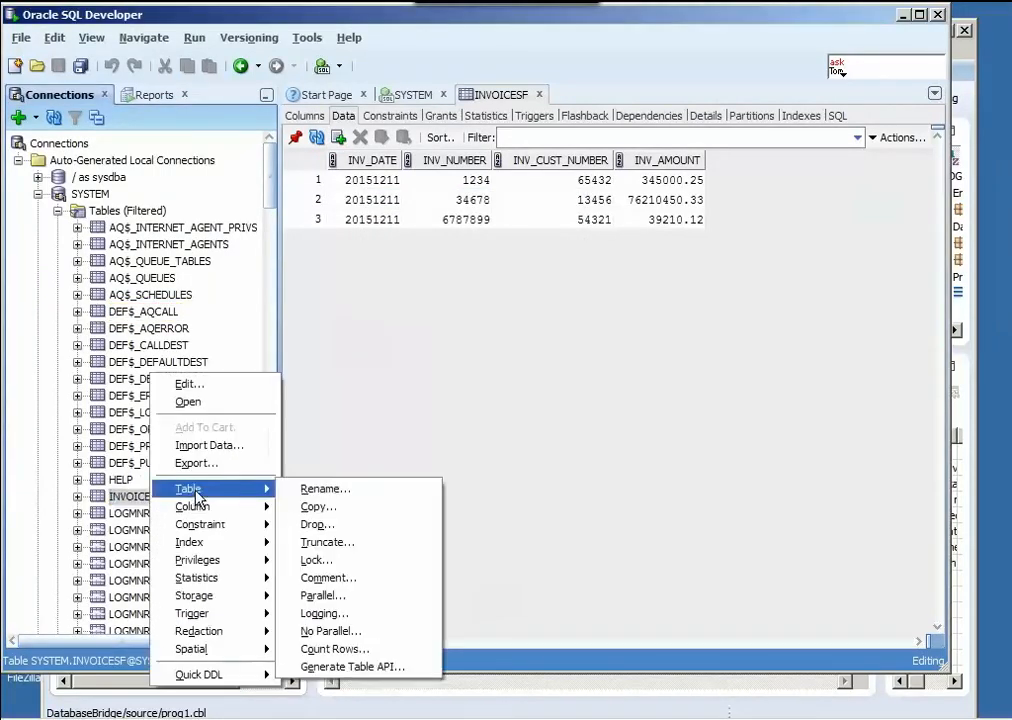
left_click(328, 524)
left_click(491, 398)
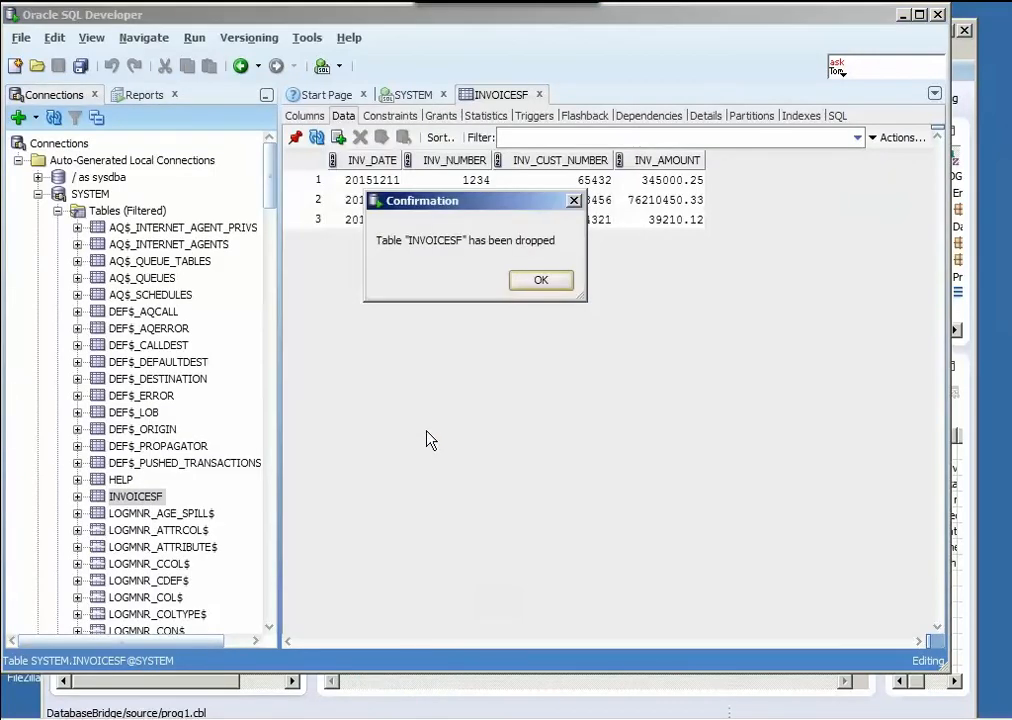
left_click(551, 281)
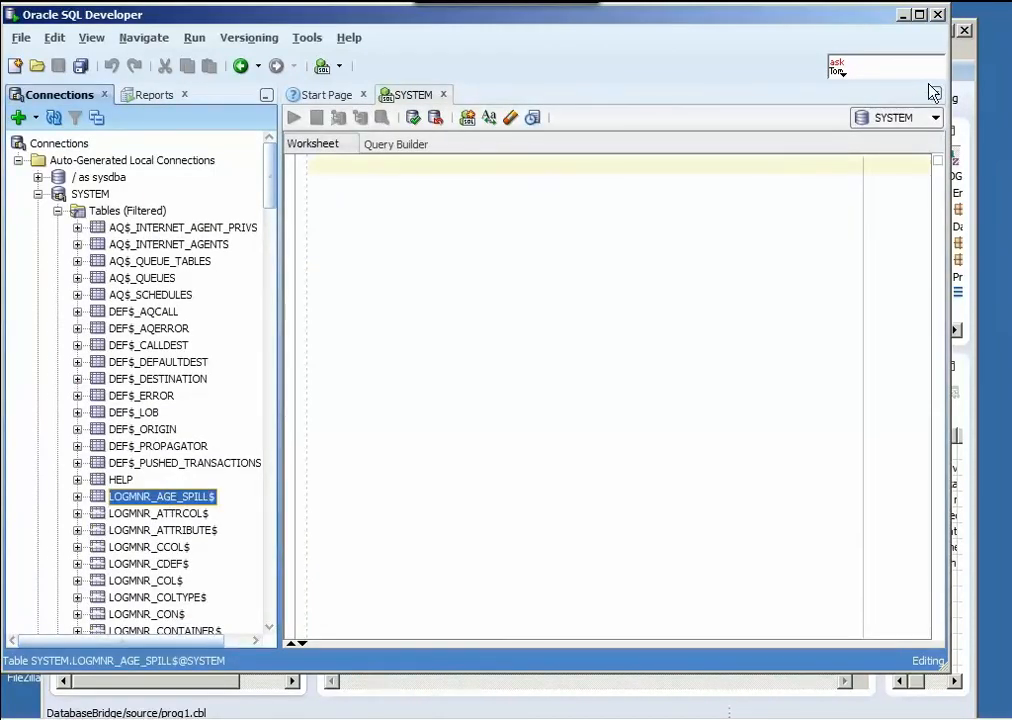
- Switch to Veryant IDE and set the ISMIGRATE migration from isCOBOL JISAM (jisam) to isCOBOL Database Bridge (easydb)
left_click(965, 58)
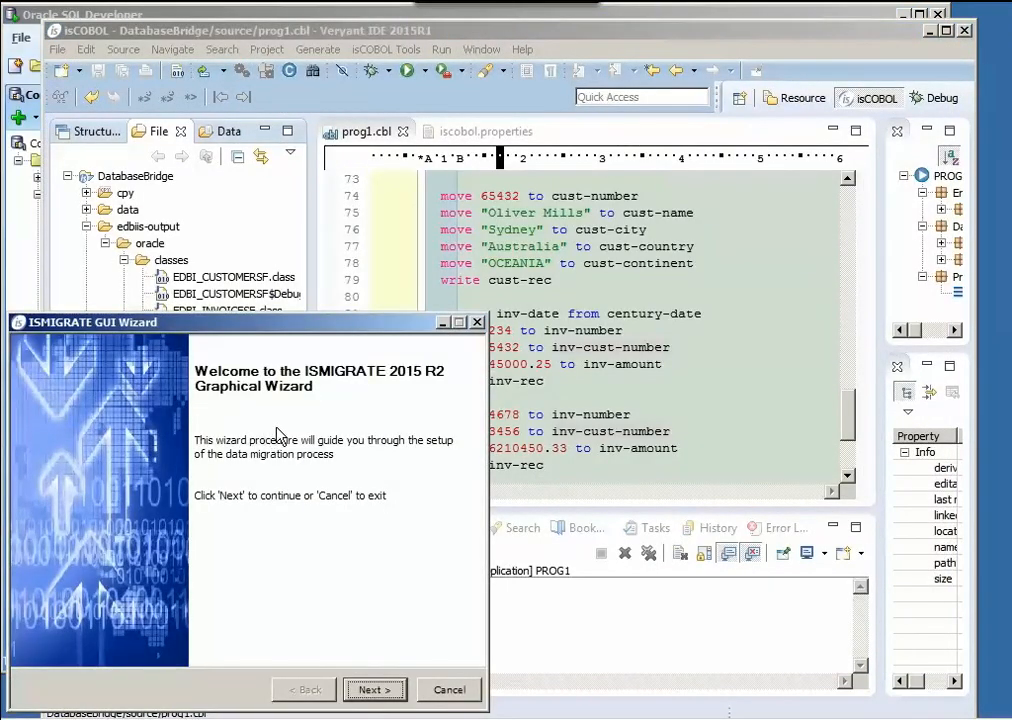
left_click(375, 690)
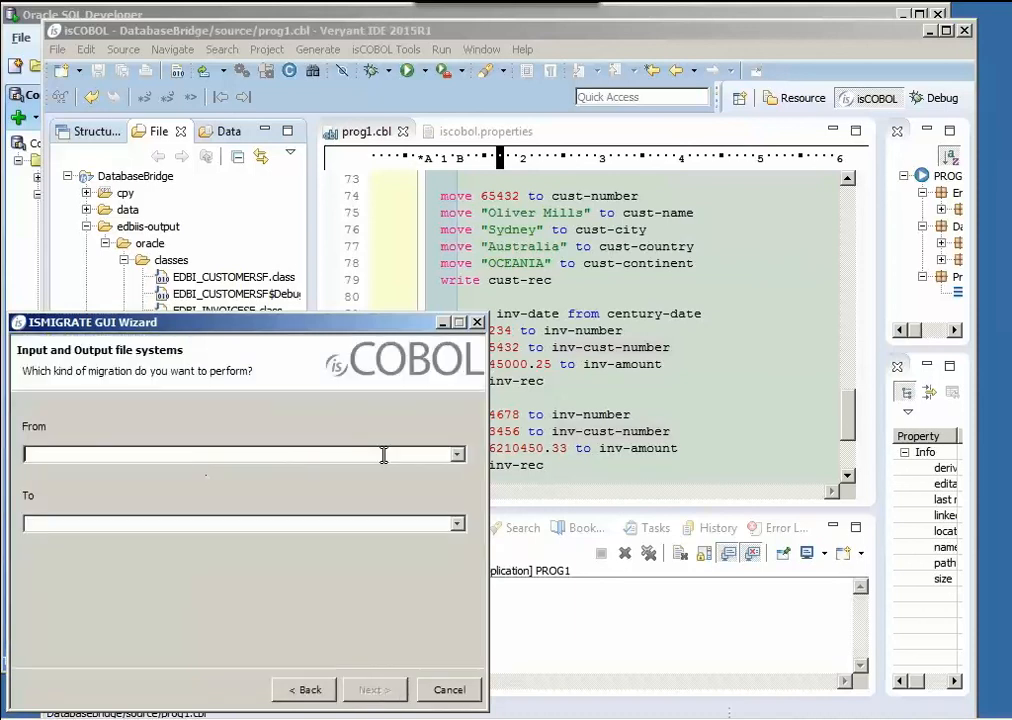
left_click(457, 455)
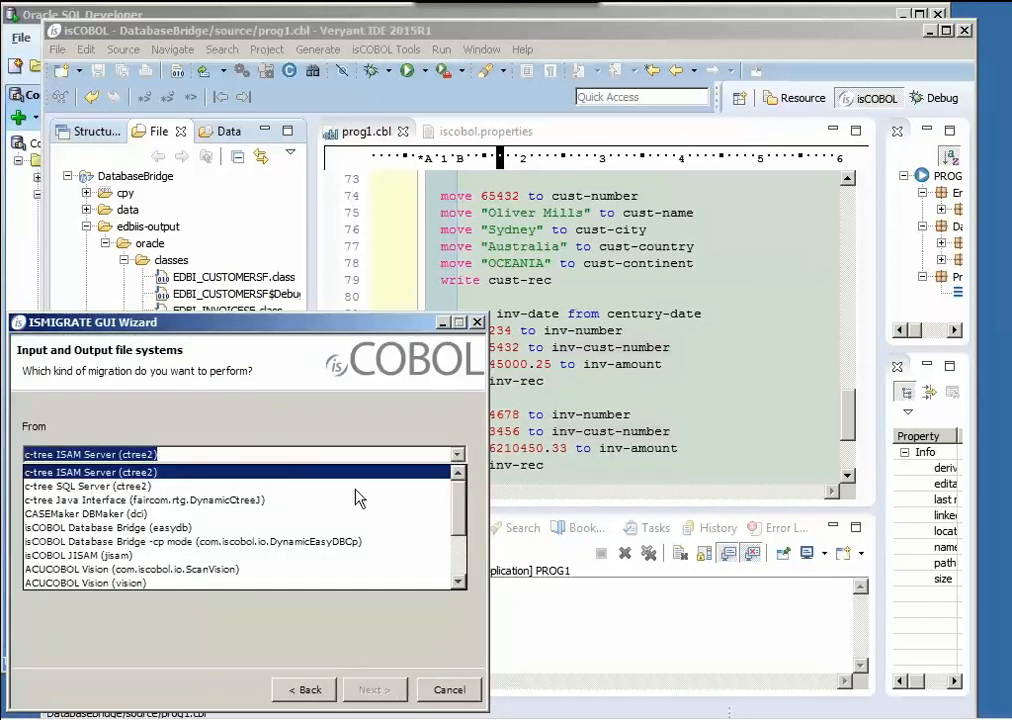
left_click(120, 556)
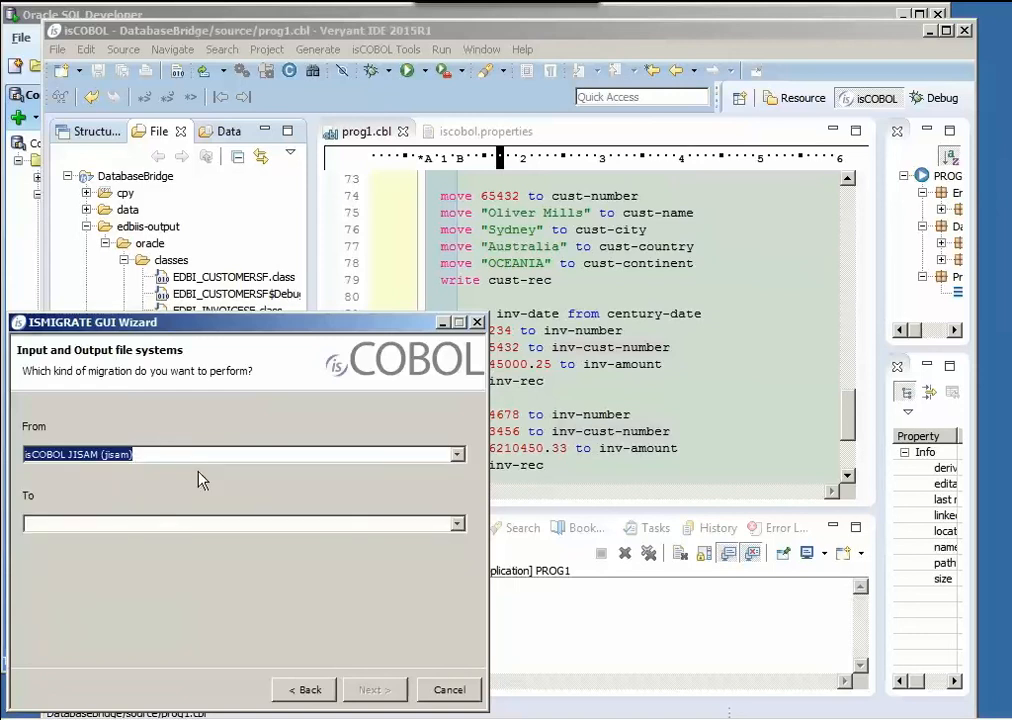
left_click(457, 525)
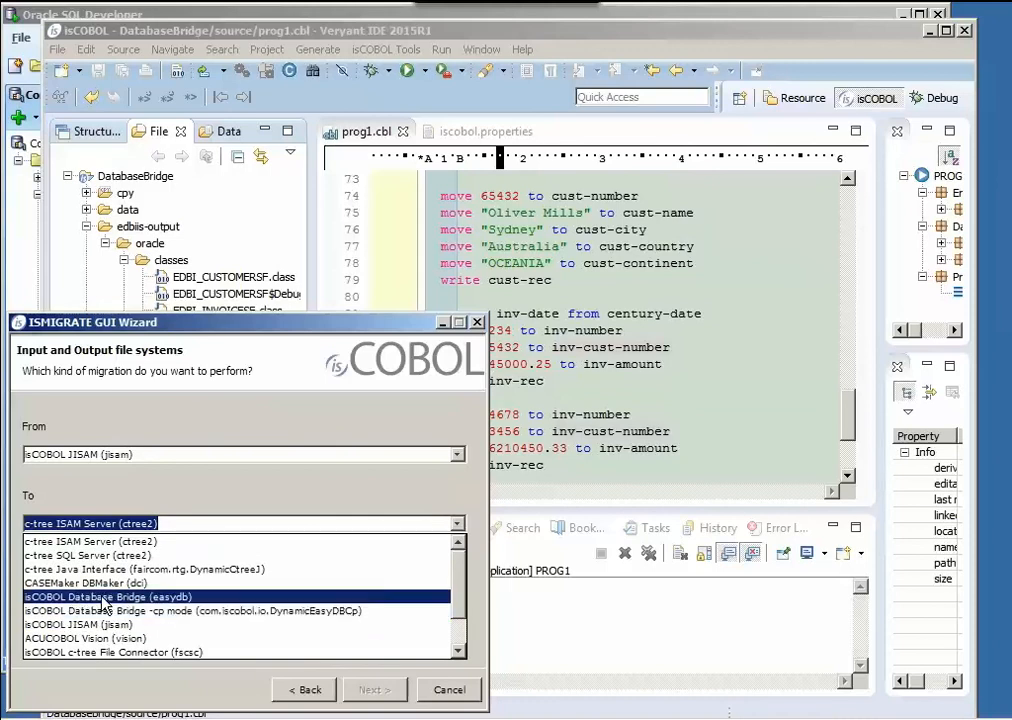
left_click(245, 597)
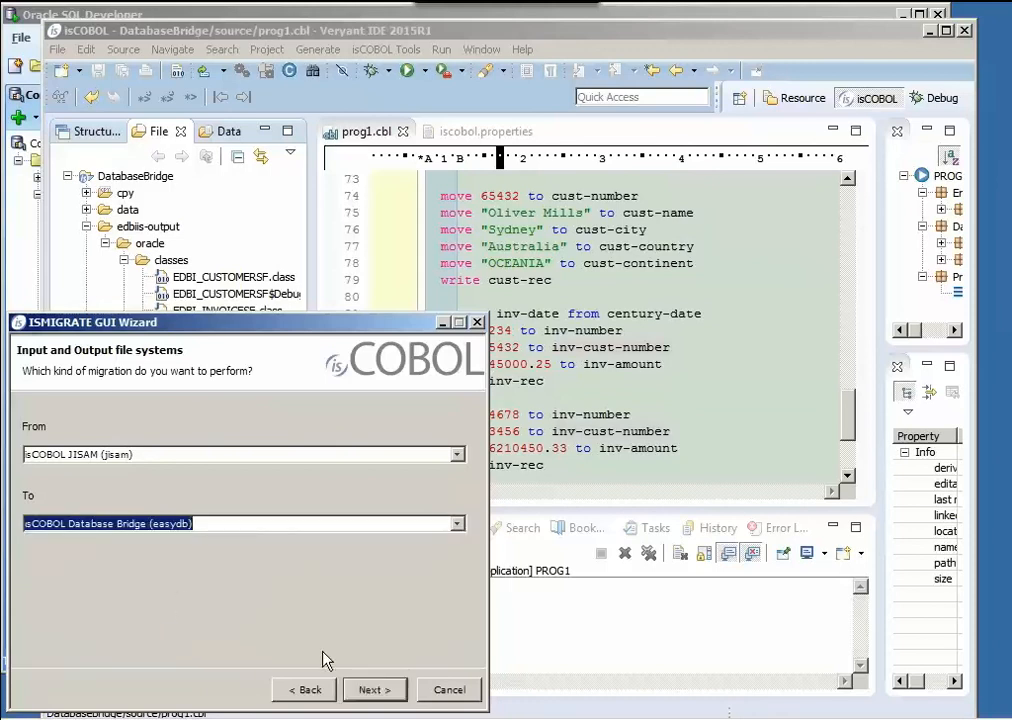
left_click(374, 690)
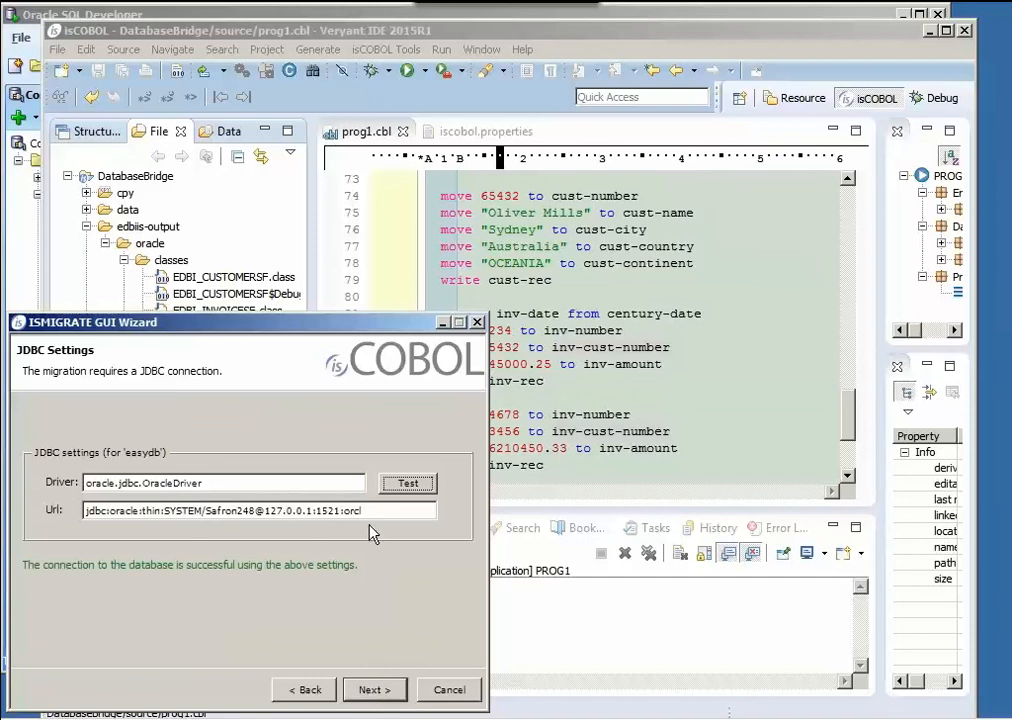
- Accept the JDBC settings and set the input directory to C:\iscobol-tests\workspaces\ws2015R1\DatabaseBridge\data, keeping customersf and invoicesf selected
left_click(372, 689)
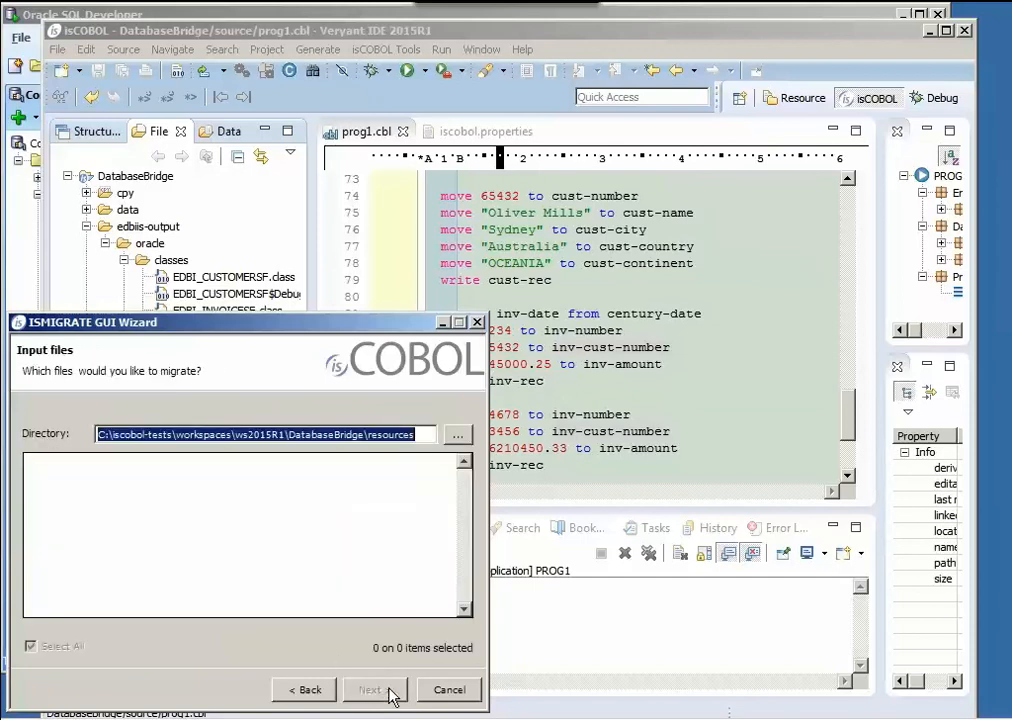
left_click(369, 437)
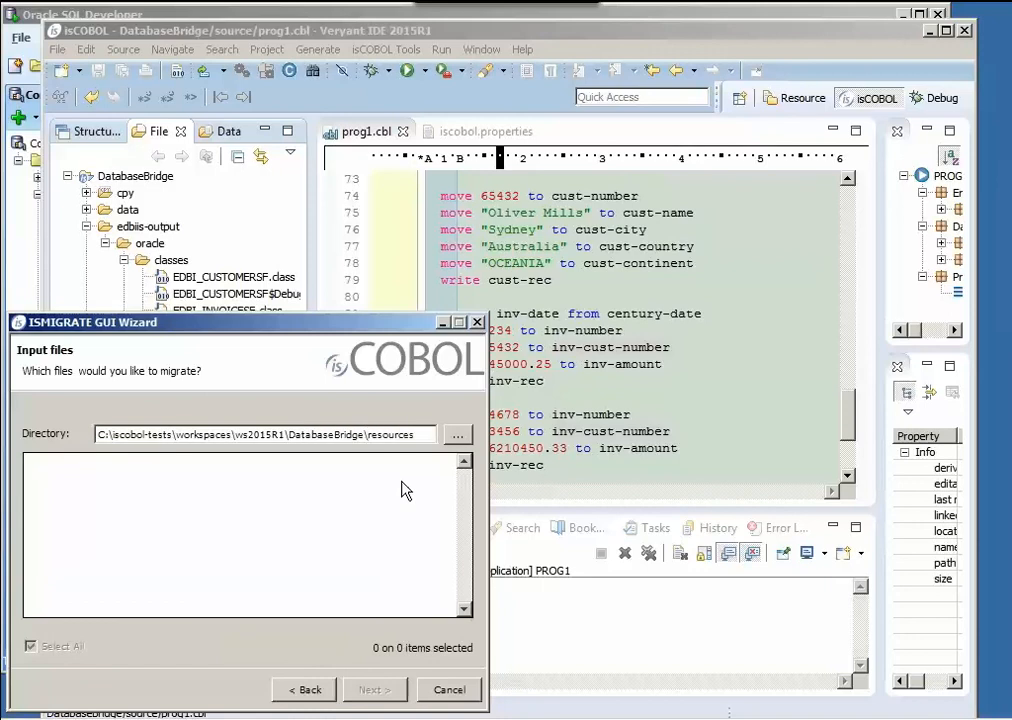
key("shift+End")
type("data")
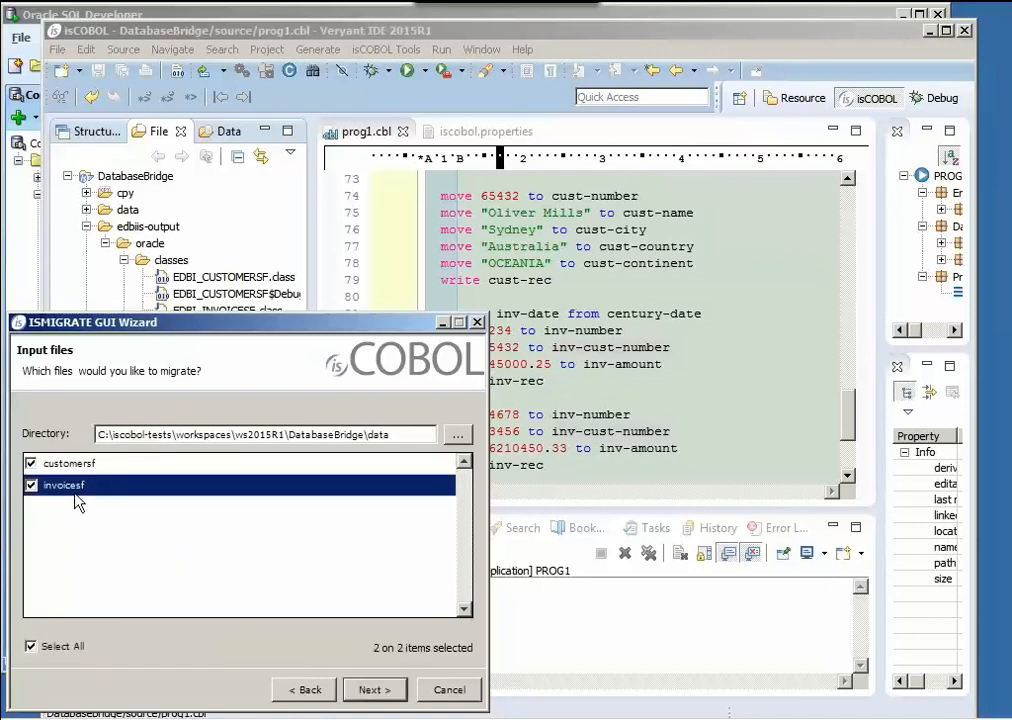
left_click(378, 690)
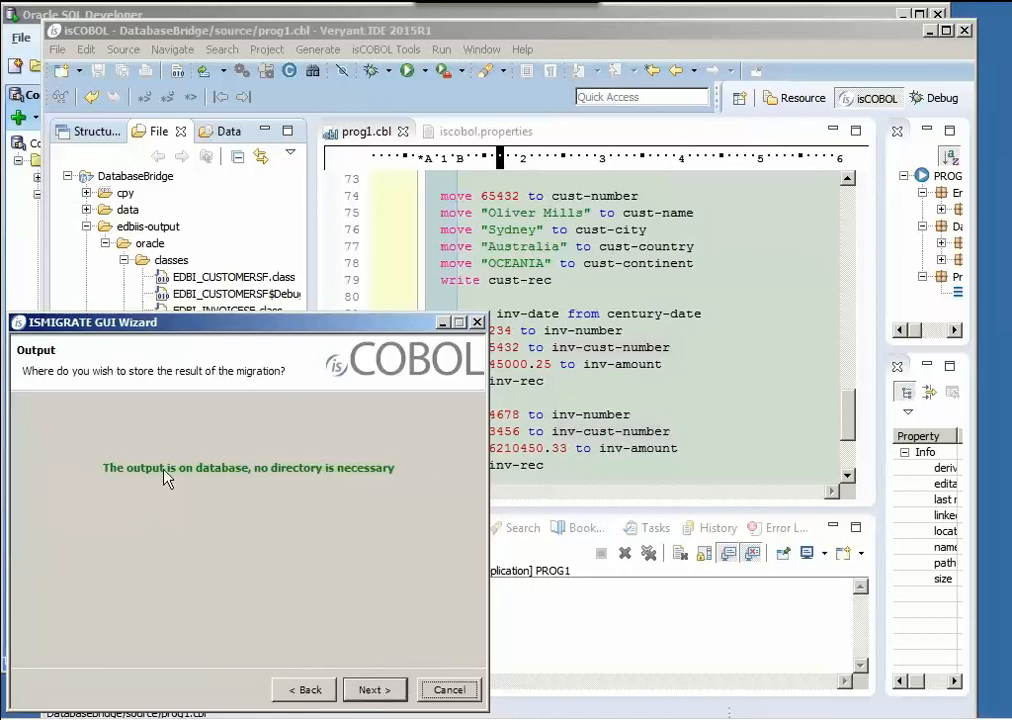
- Run the migration without any additional options, dismiss the completion message and exit the ISMIGRATE wizard
left_click(372, 690)
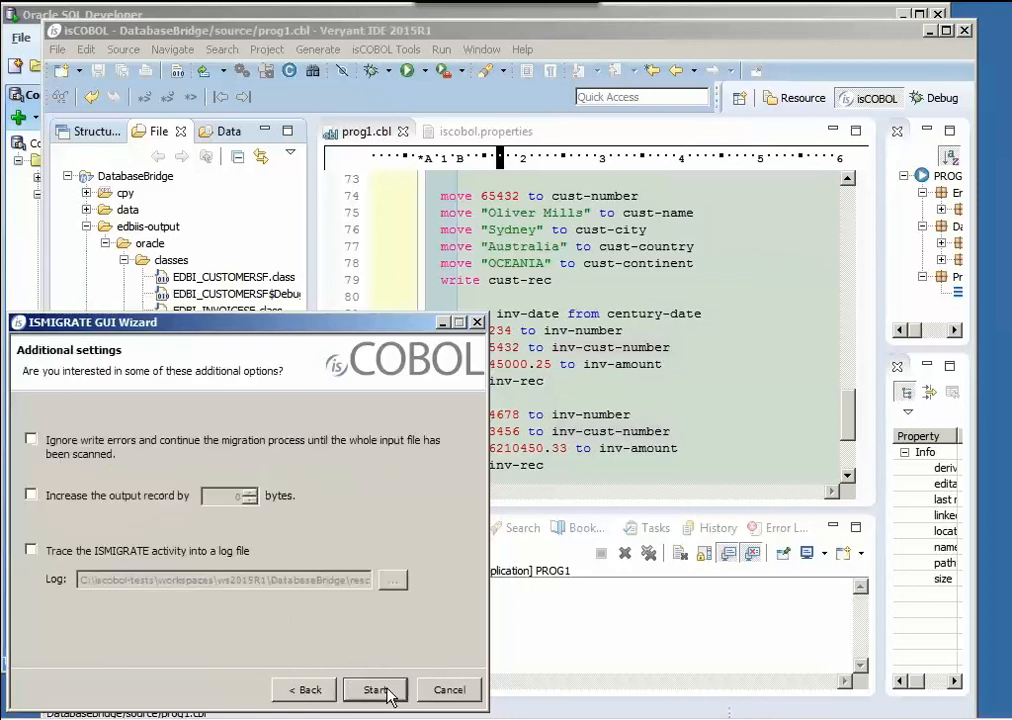
left_click(385, 690)
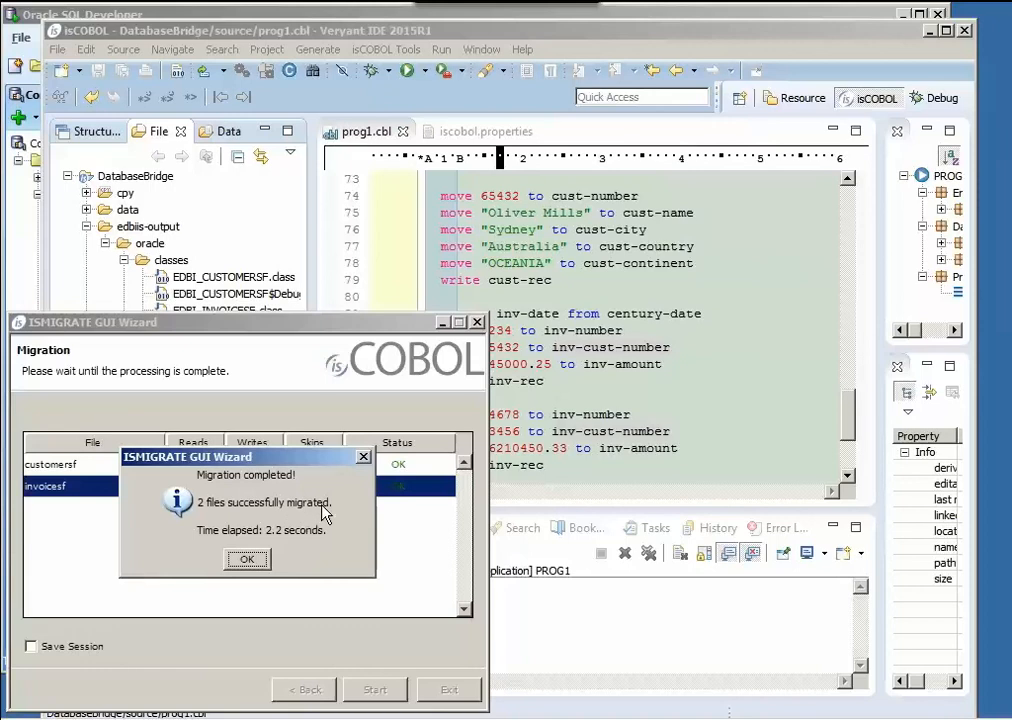
left_click(260, 563)
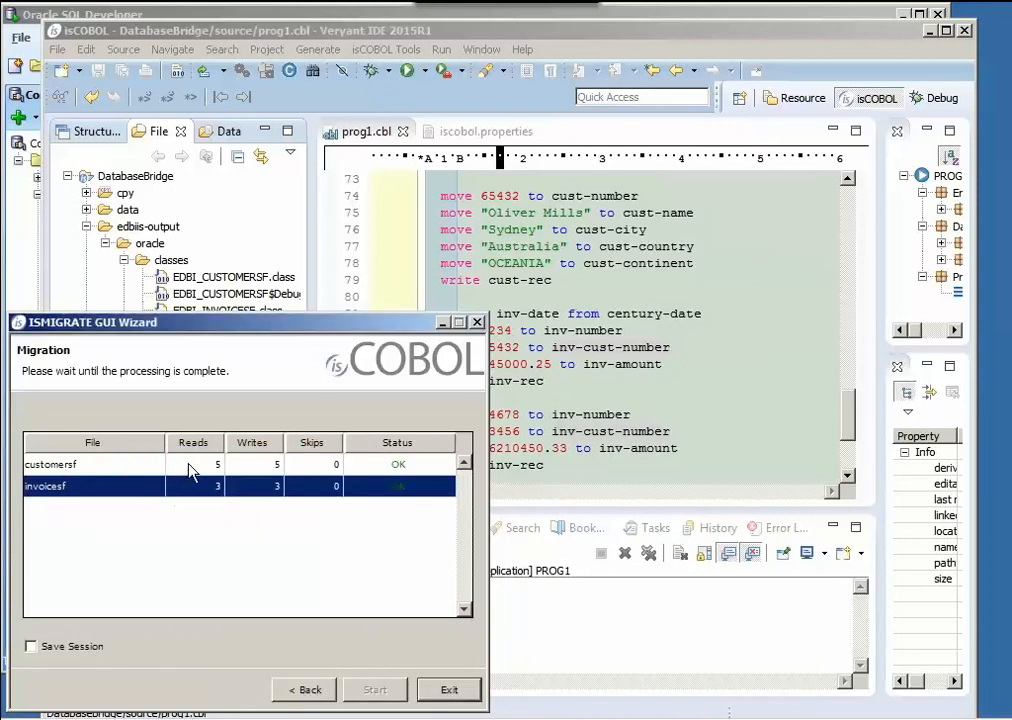
left_click(449, 689)
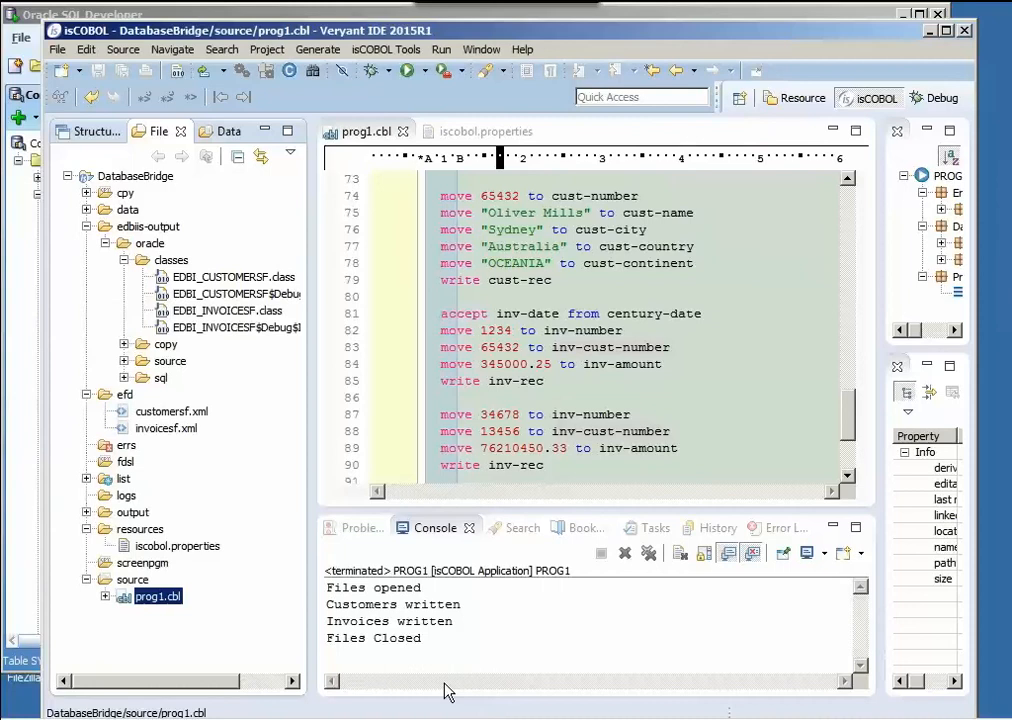
- Switch to Oracle SQL Developer, refresh the SYSTEM tables and view the migrated data in CUSTOMERSF and INVOICESF
left_click(159, 15)
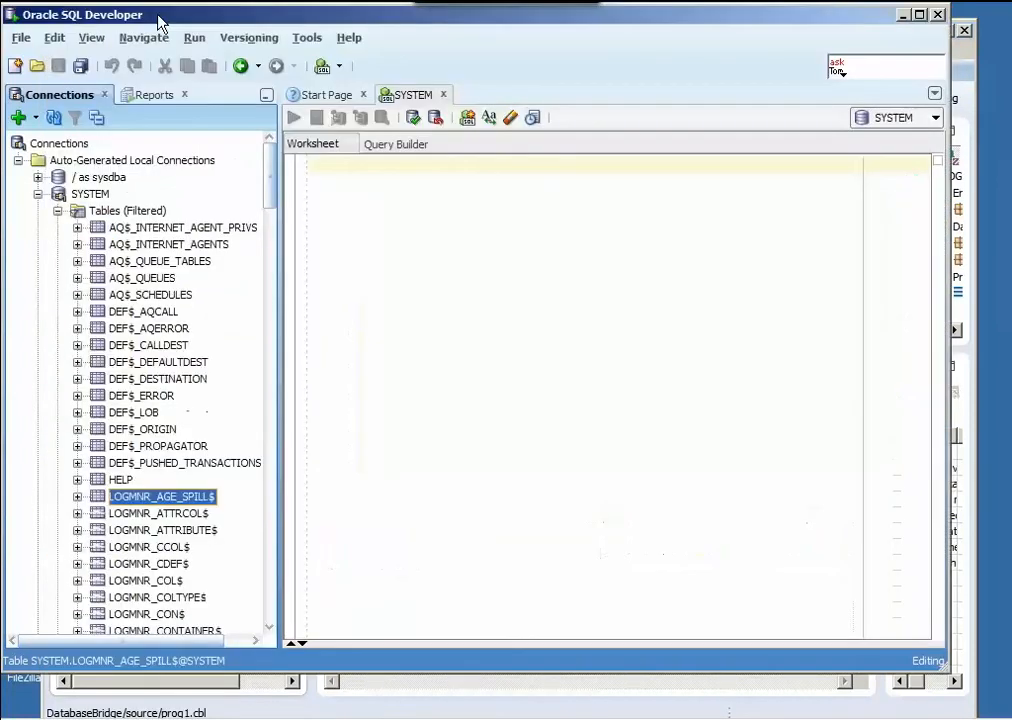
right_click(112, 212)
left_click(164, 292)
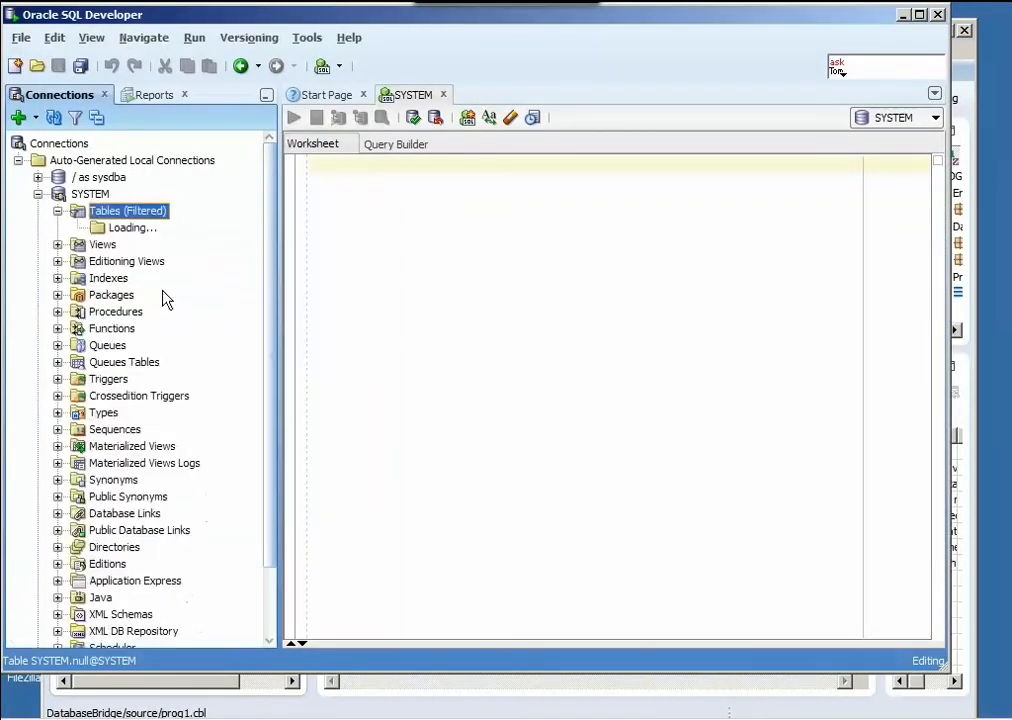
left_click(145, 317)
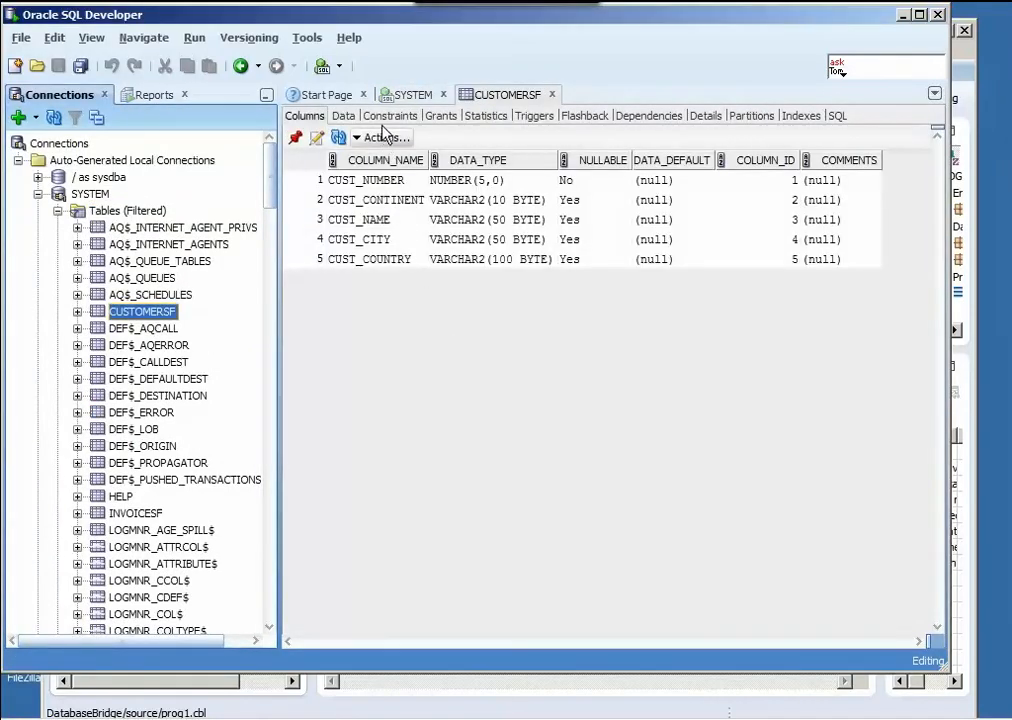
left_click(349, 117)
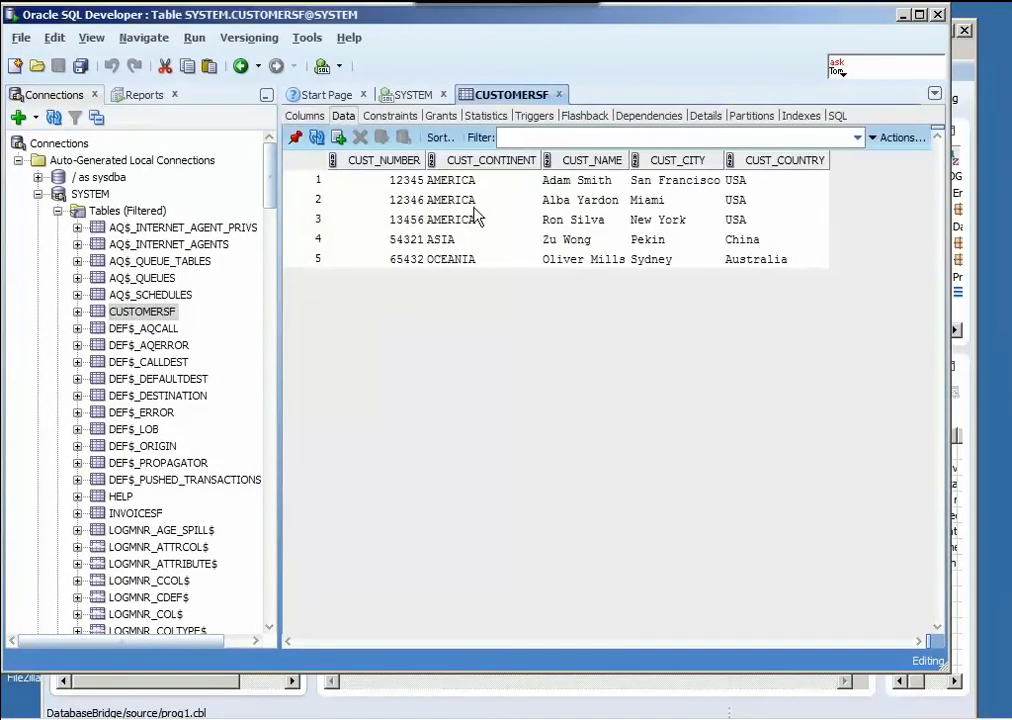
left_click(150, 515)
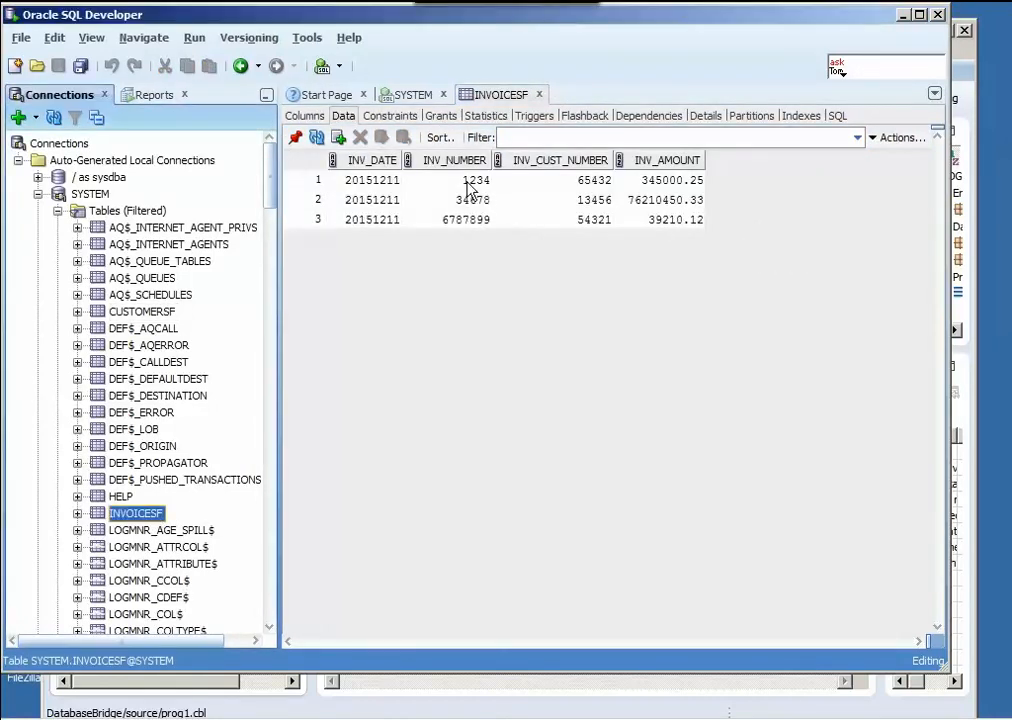